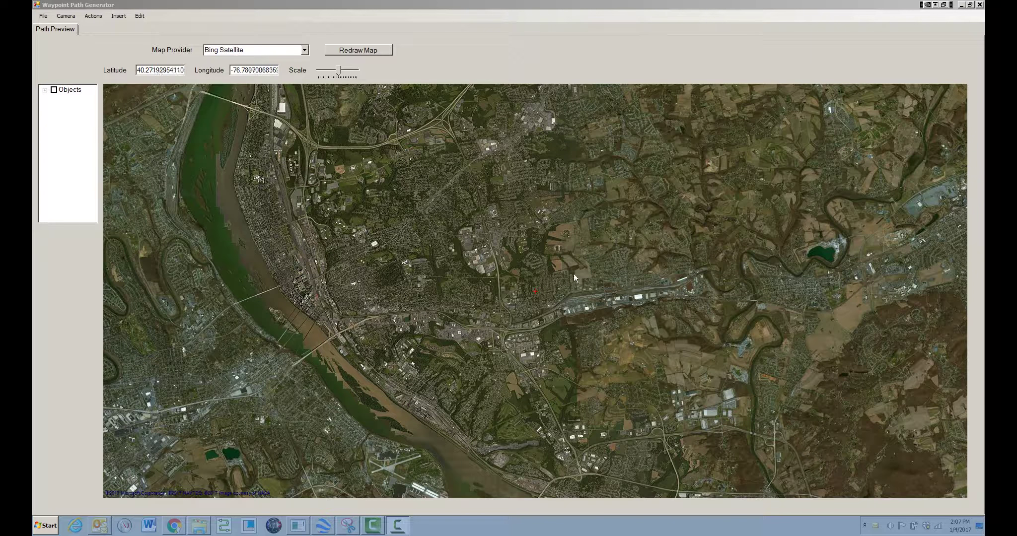
Add a point of interest named Highschool at the middle of the stadium's football field.
drag(566, 284, 542, 312)
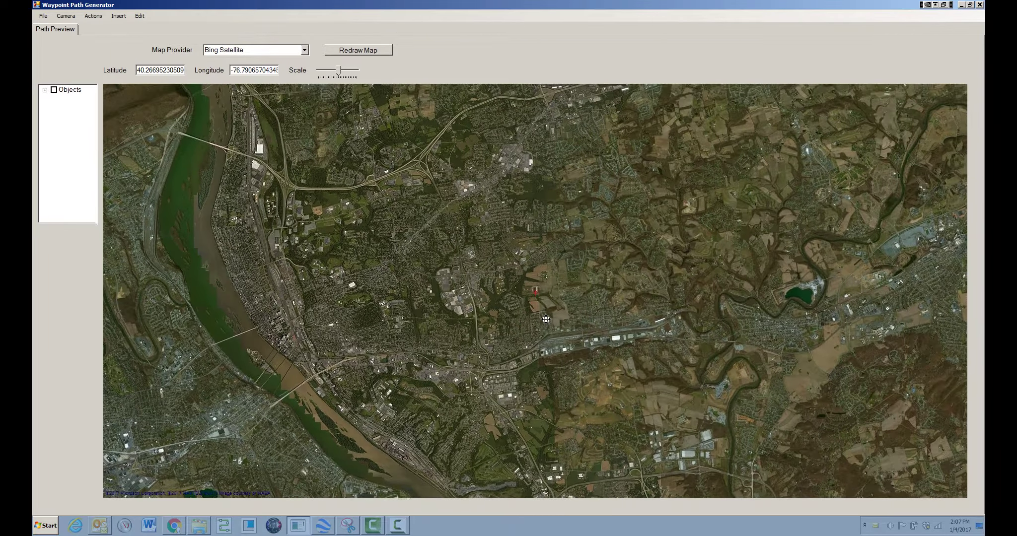
scroll(536, 293, up, 3)
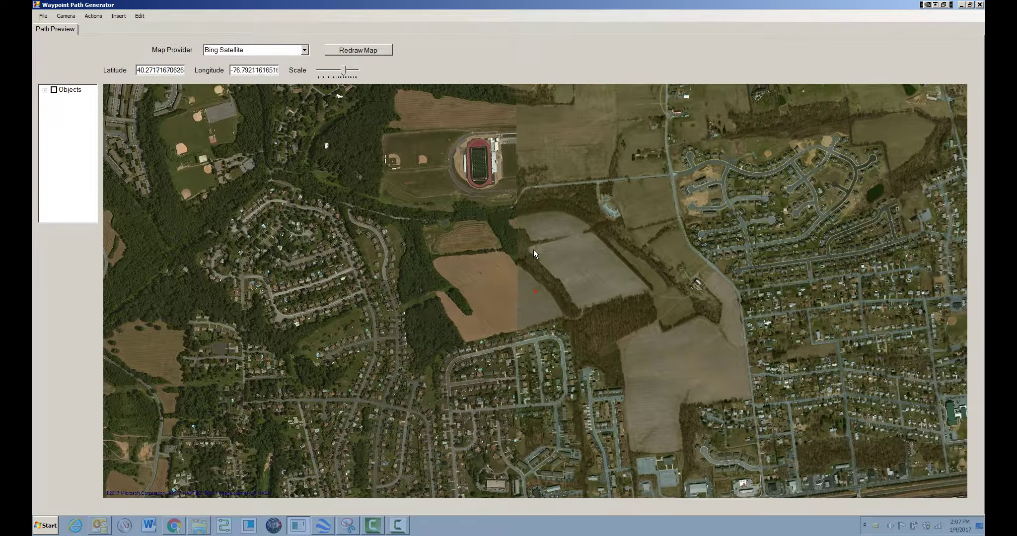
drag(534, 249, 581, 327)
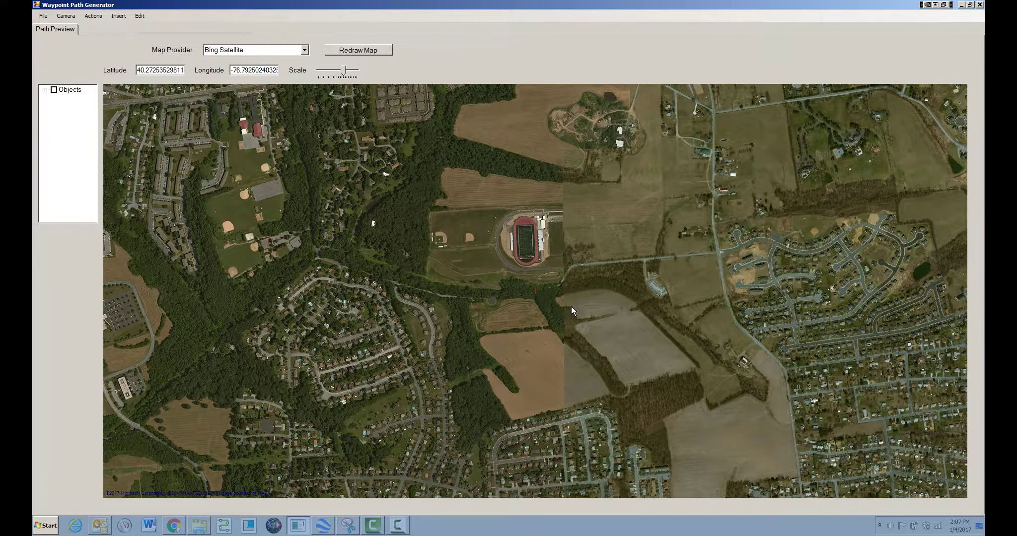
scroll(571, 307, up, 2)
drag(526, 251, 608, 302)
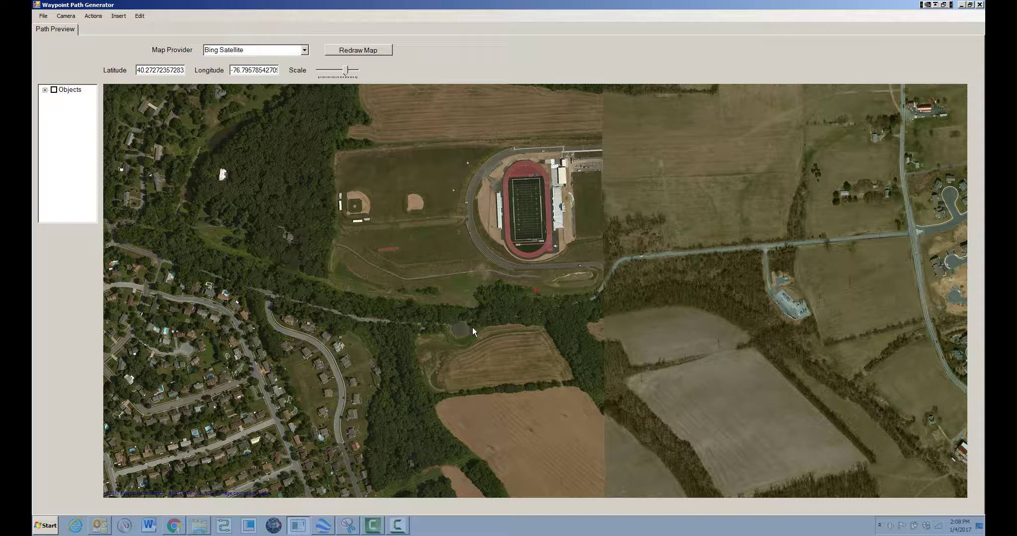
right_click(526, 208)
click(551, 212)
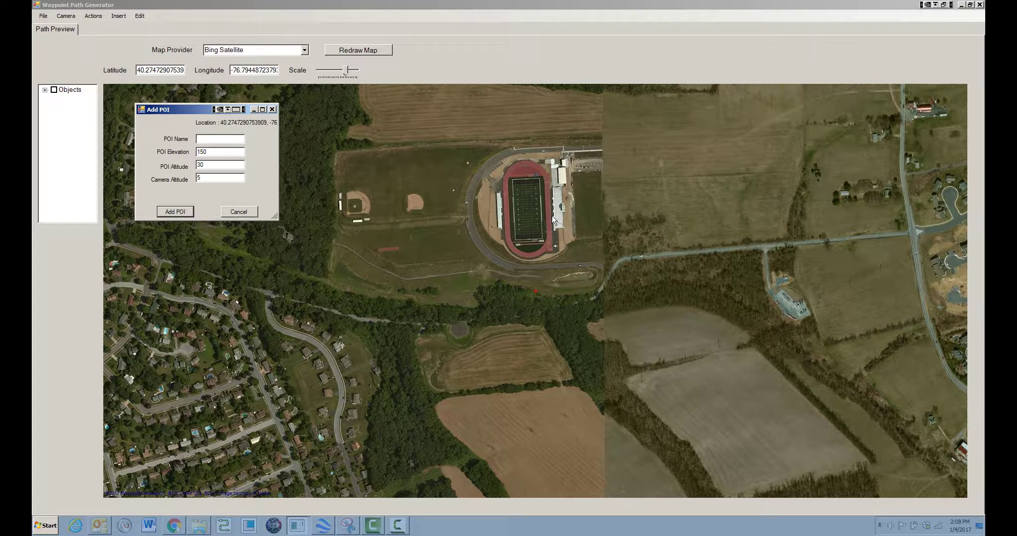
drag(192, 106, 328, 215)
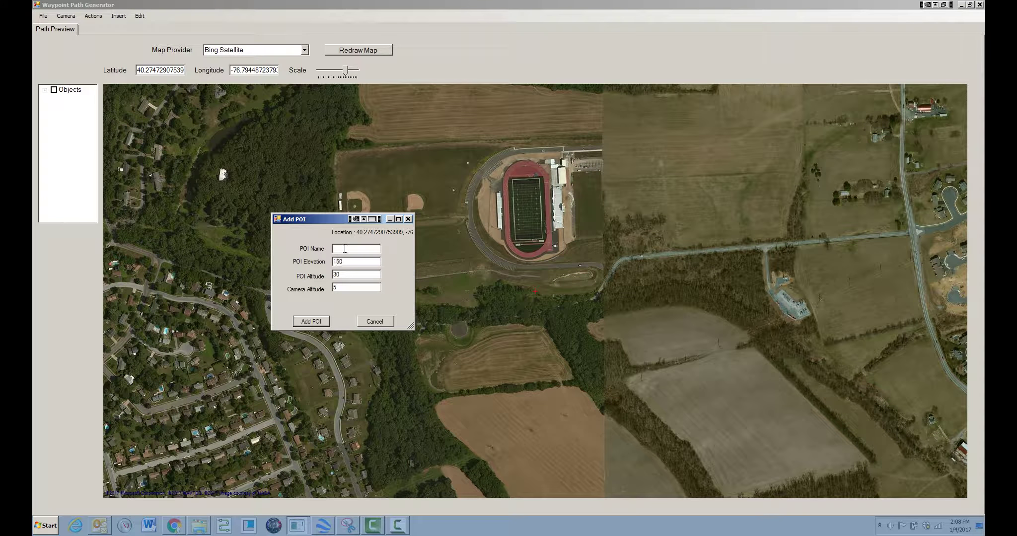
click(344, 249)
text(Highschool)
click(318, 321)
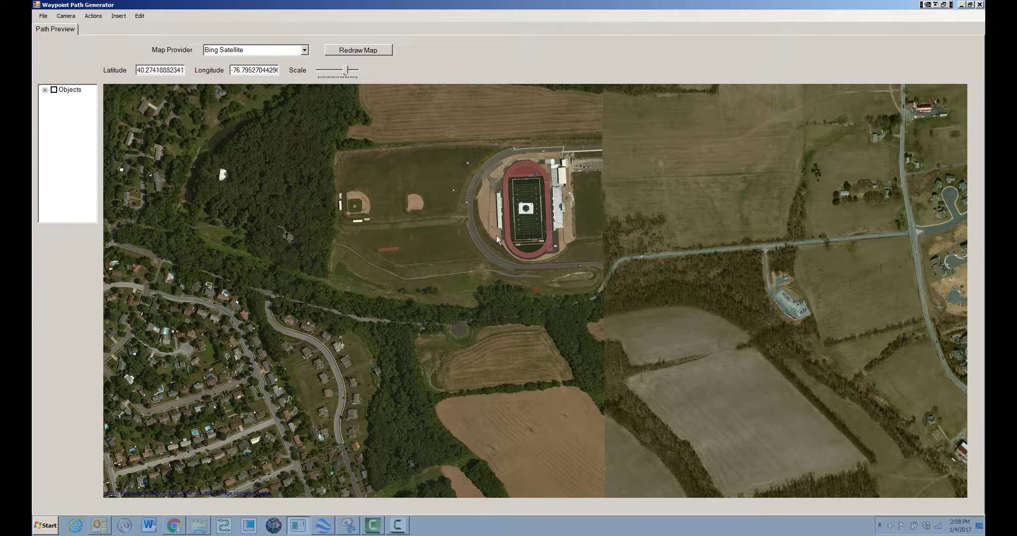
Reposition the Highschool point of interest onto the center of the midfield logo.
scroll(538, 214, up, 4)
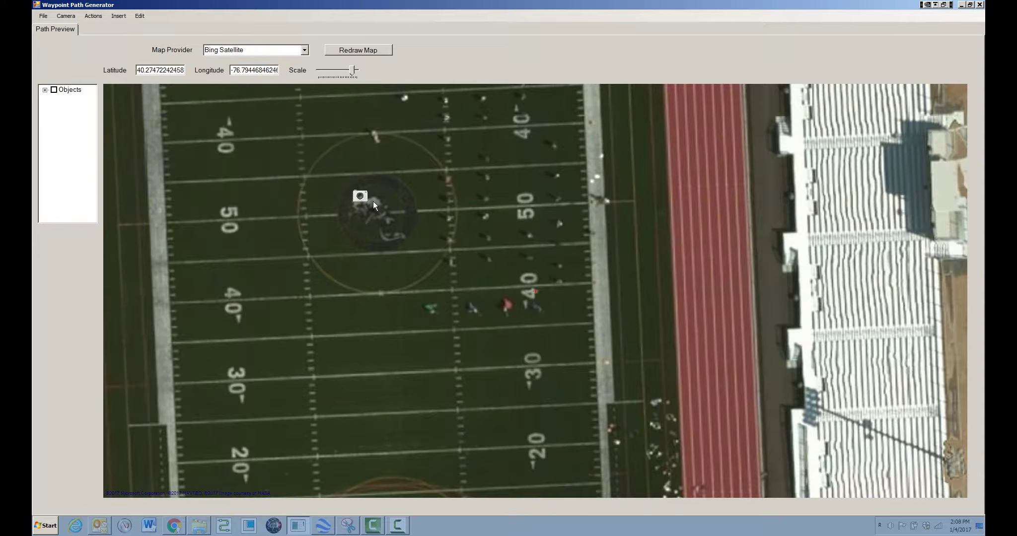
drag(365, 204, 381, 220)
drag(352, 72, 346, 73)
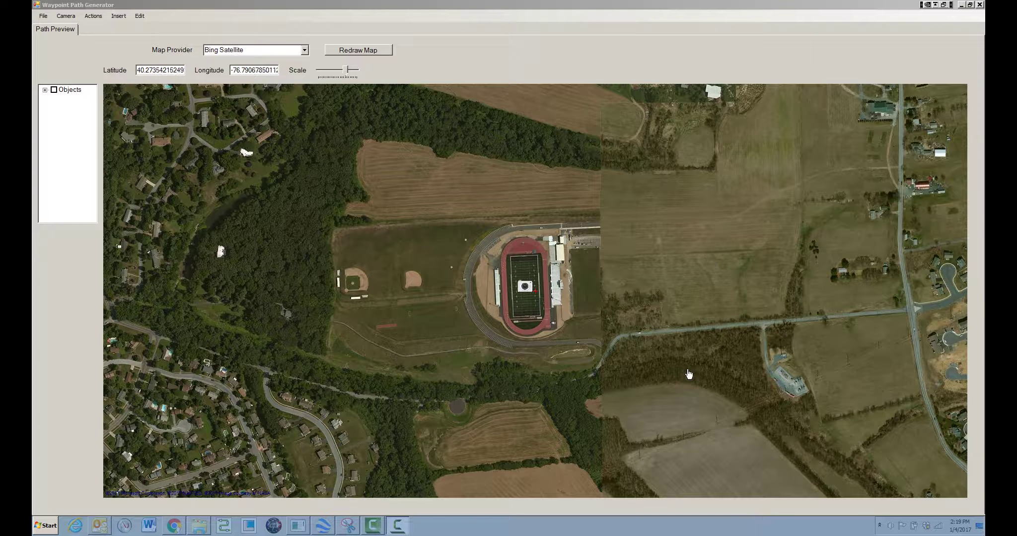
Start a circular path centered on the Highschool point of interest with altitude 60 and radius 250.
right_click(526, 291)
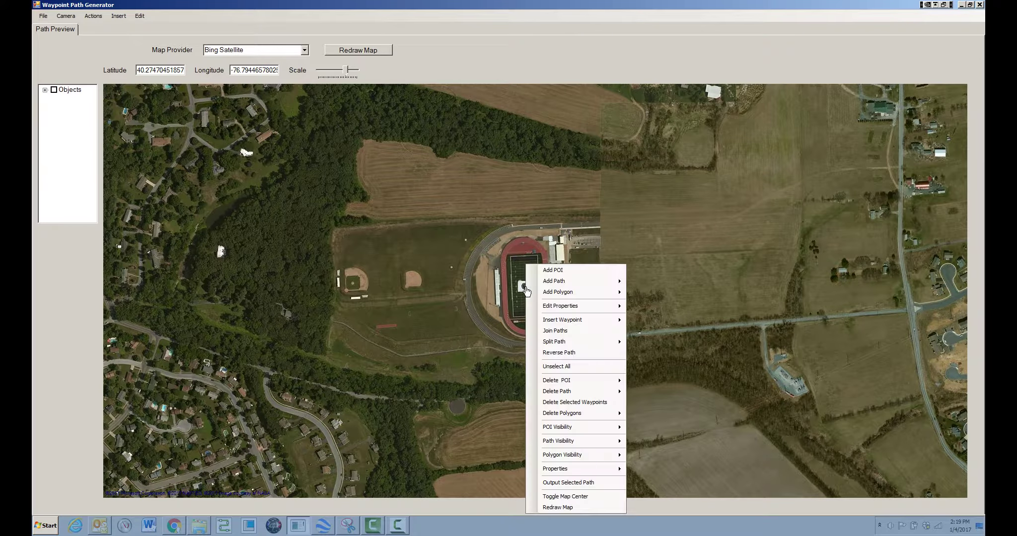
mouse_move(553, 282)
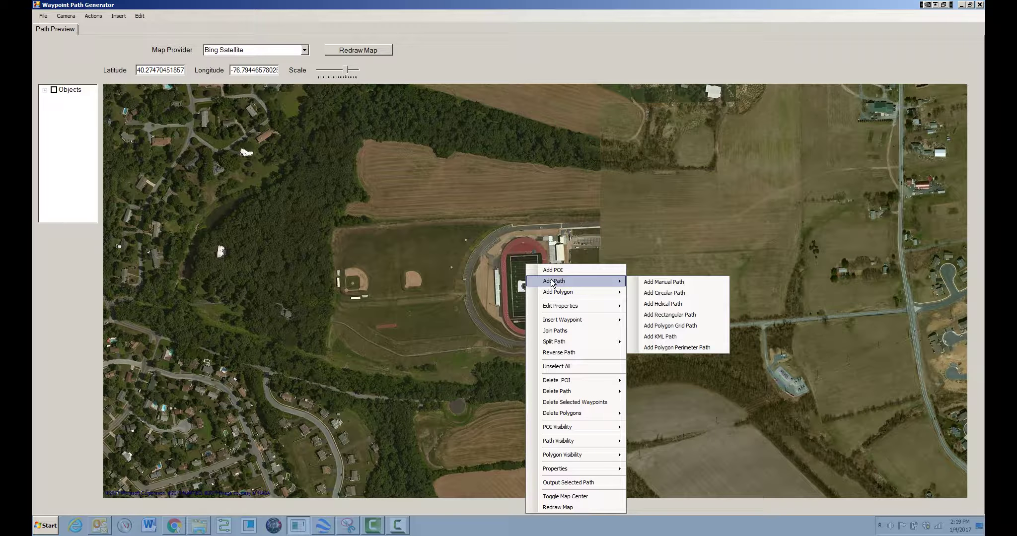
click(681, 294)
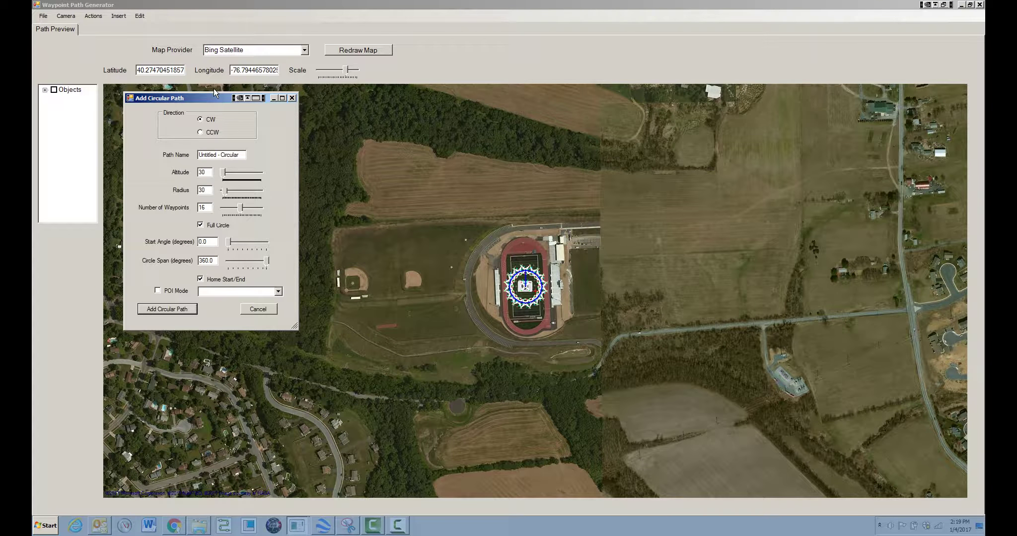
drag(215, 96, 321, 173)
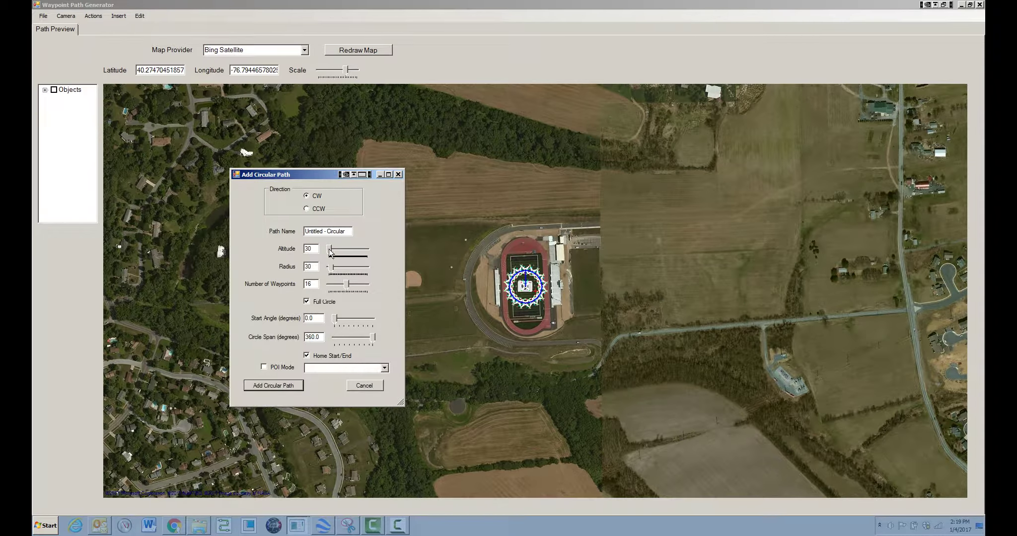
drag(329, 252, 349, 267)
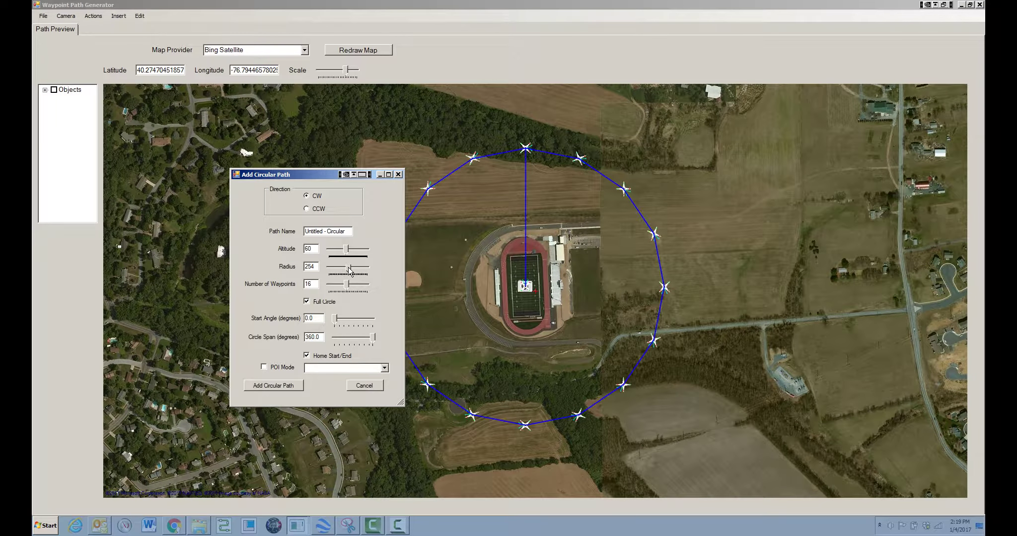
click(317, 266)
key(BackSpace)
text(0)
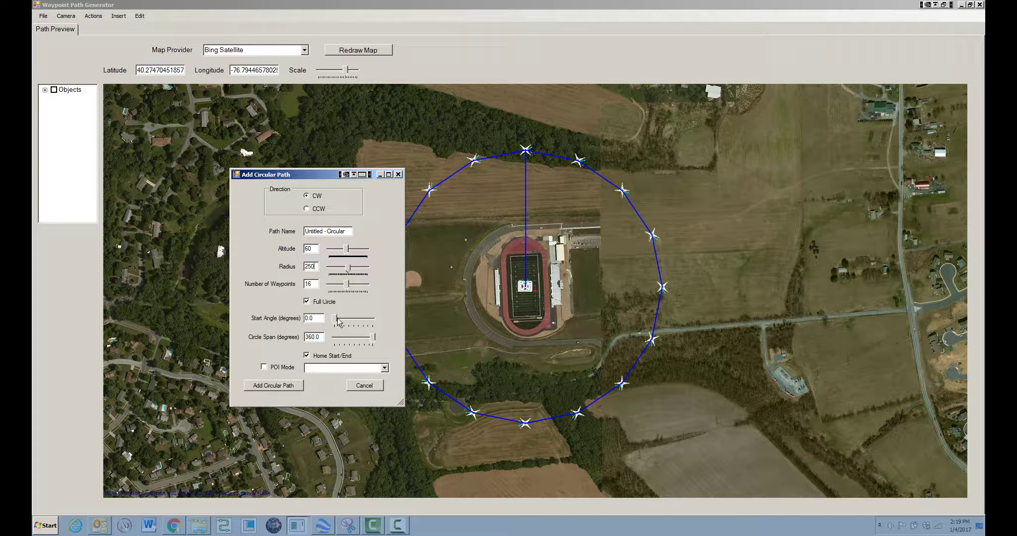
Add the circular path with a 210-degree start angle, a partial 351-degree span, Home Start/End off and POI Mode on.
drag(338, 322, 360, 325)
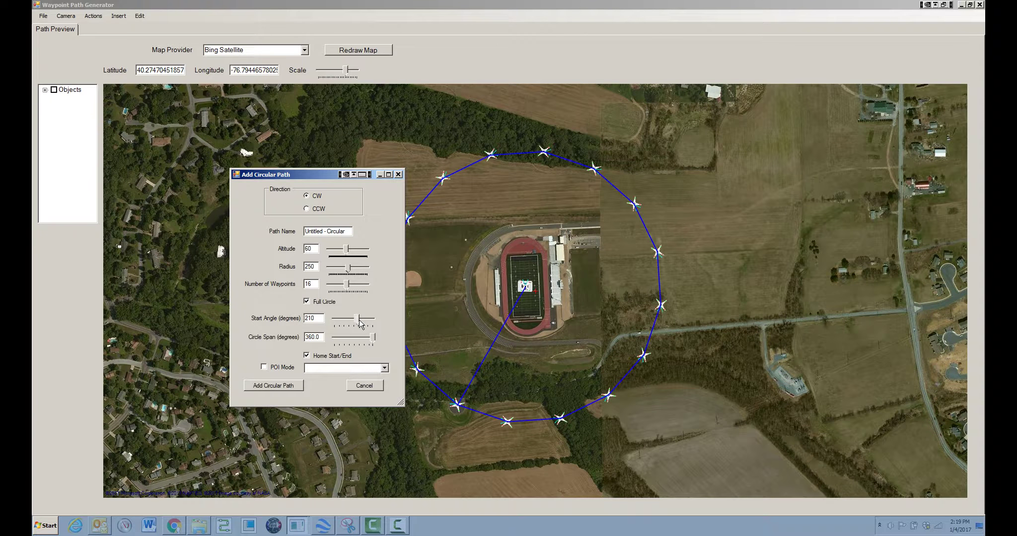
click(307, 302)
click(307, 355)
drag(372, 339, 372, 339)
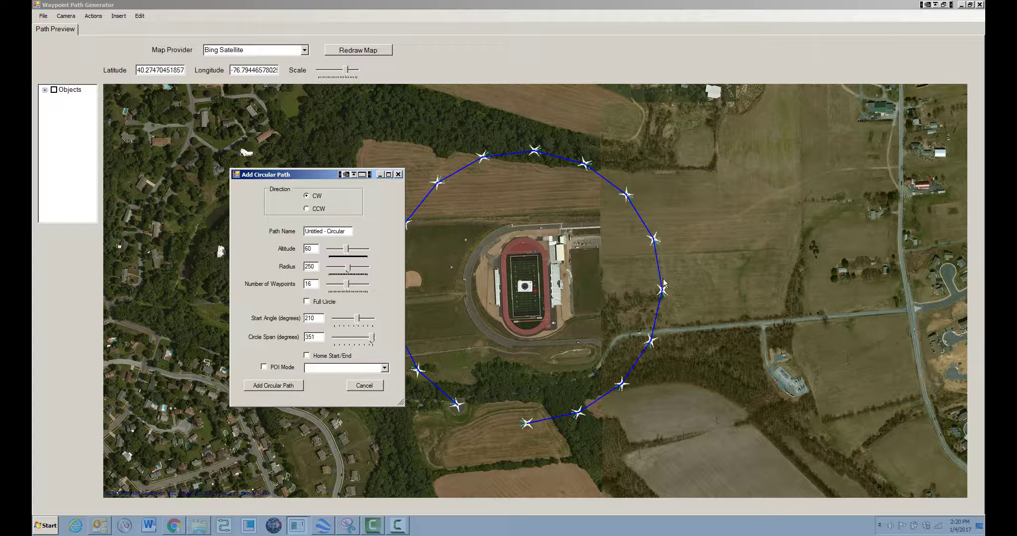
click(264, 368)
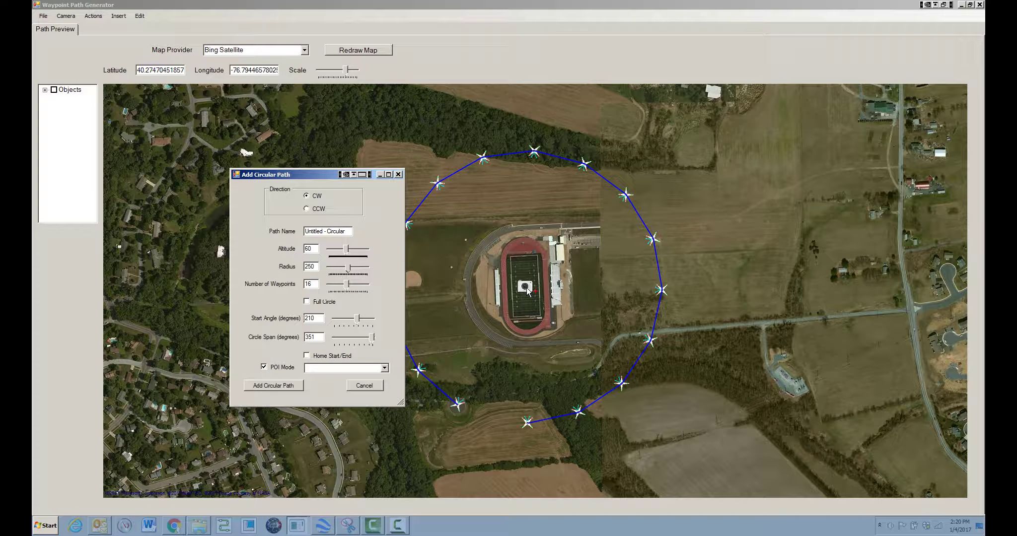
click(275, 386)
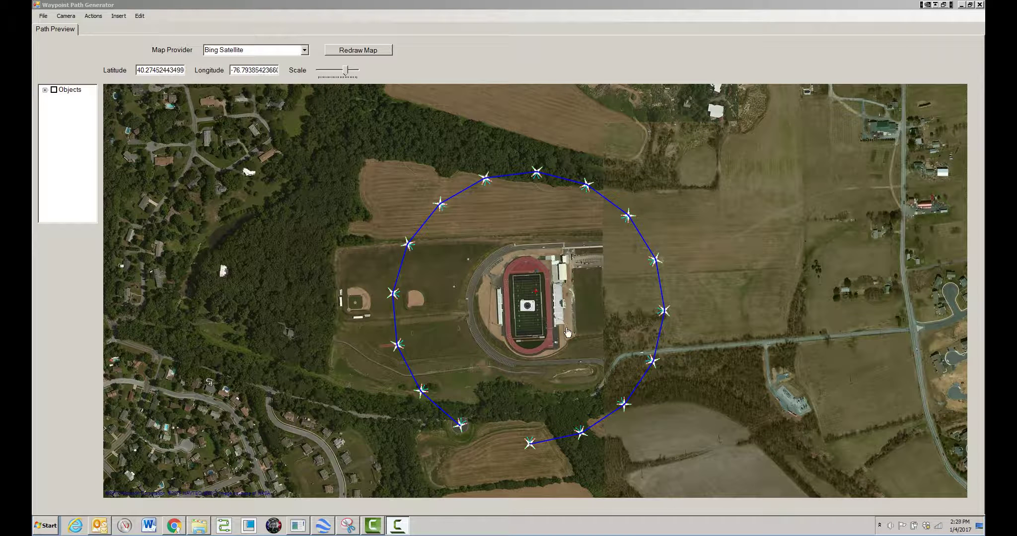
Start a helical path centered on the Highschool point of interest with start radius 242 and angle 196.
click(529, 331)
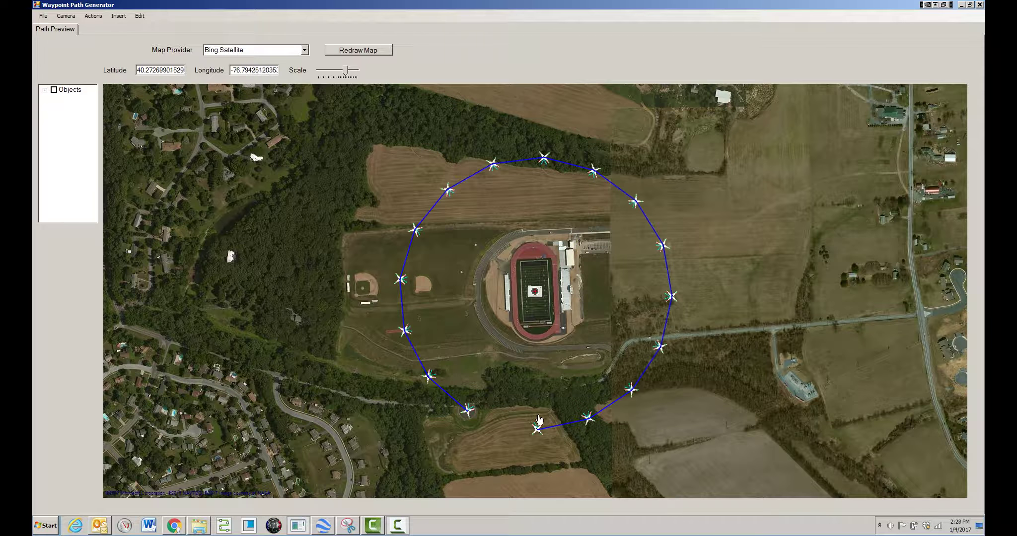
mouse_move(537, 434)
mouse_move(536, 294)
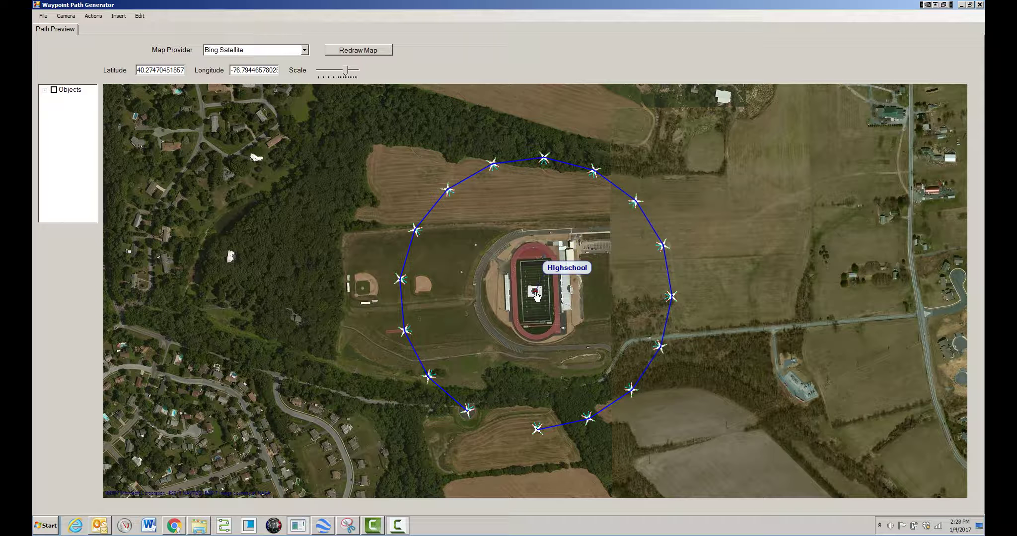
right_click(536, 294)
mouse_move(604, 283)
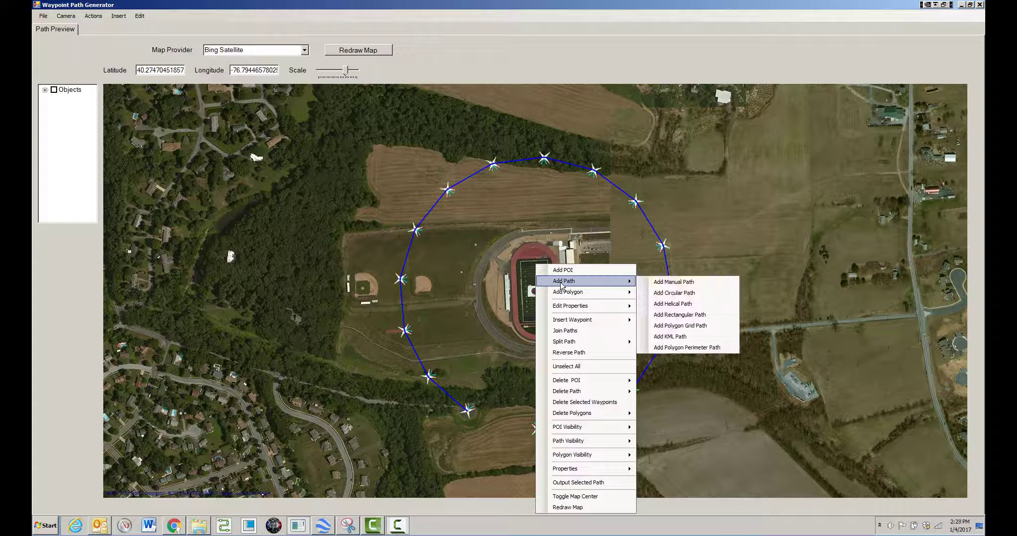
click(668, 304)
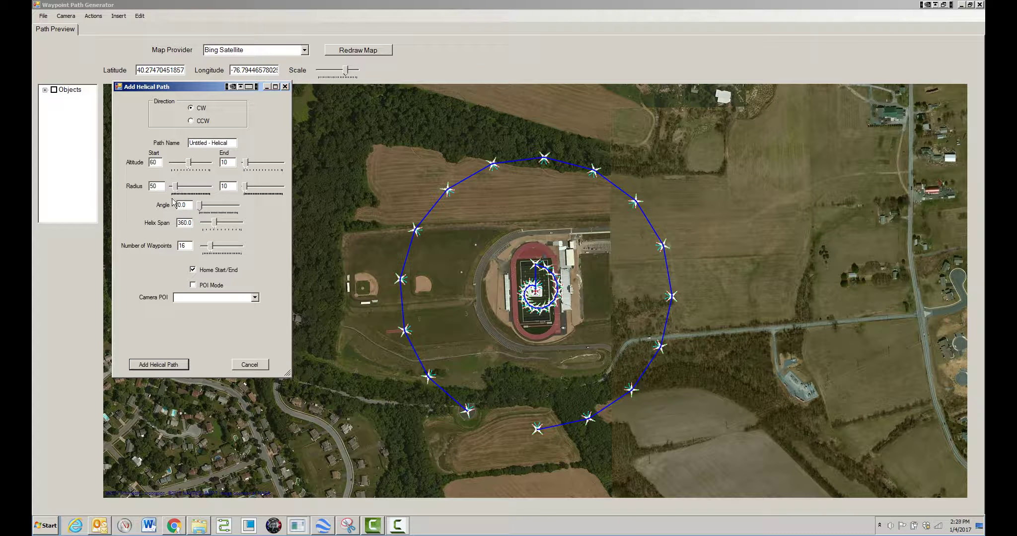
drag(170, 190, 193, 193)
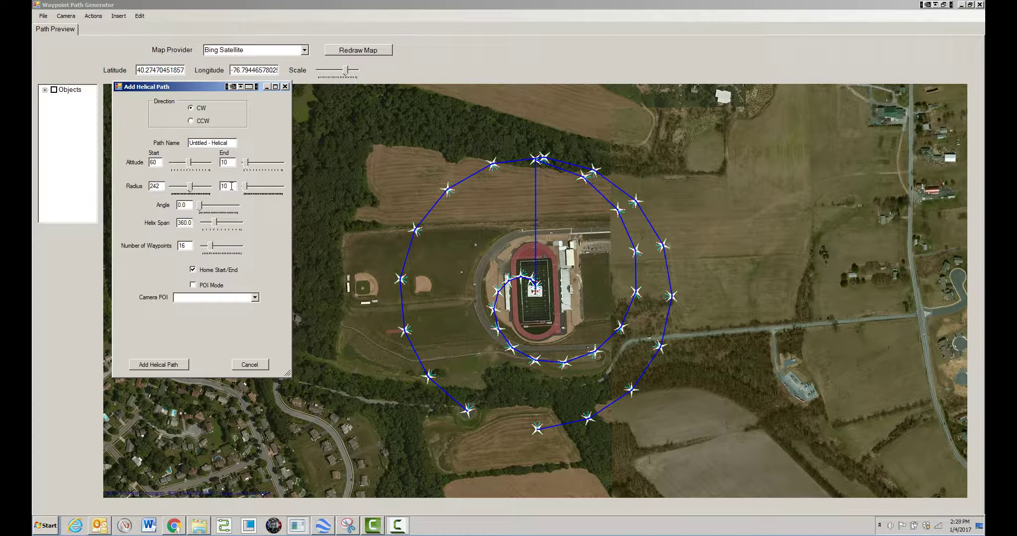
drag(200, 206, 221, 215)
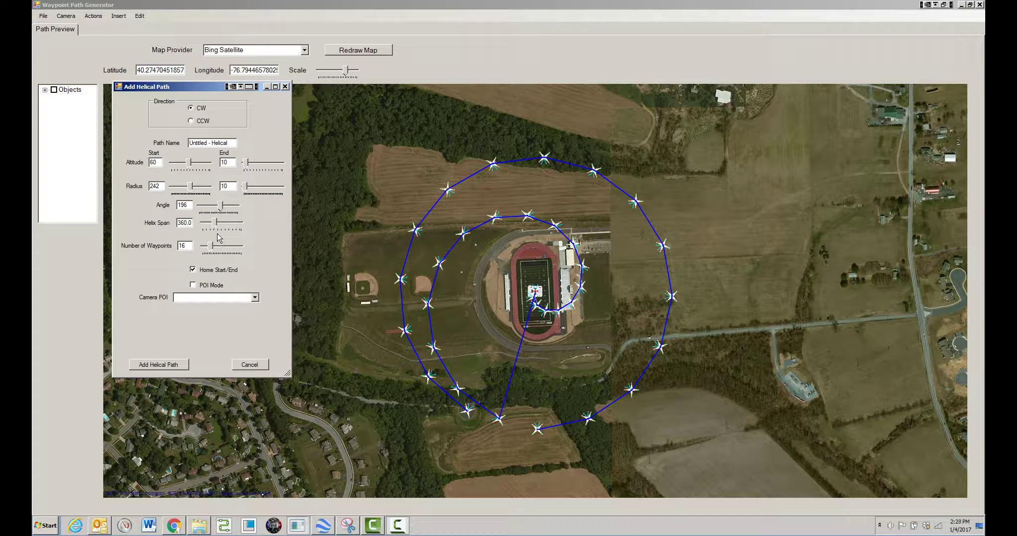
Turn off Home Start/End, enable POI Mode and add the helical path.
click(194, 269)
click(194, 286)
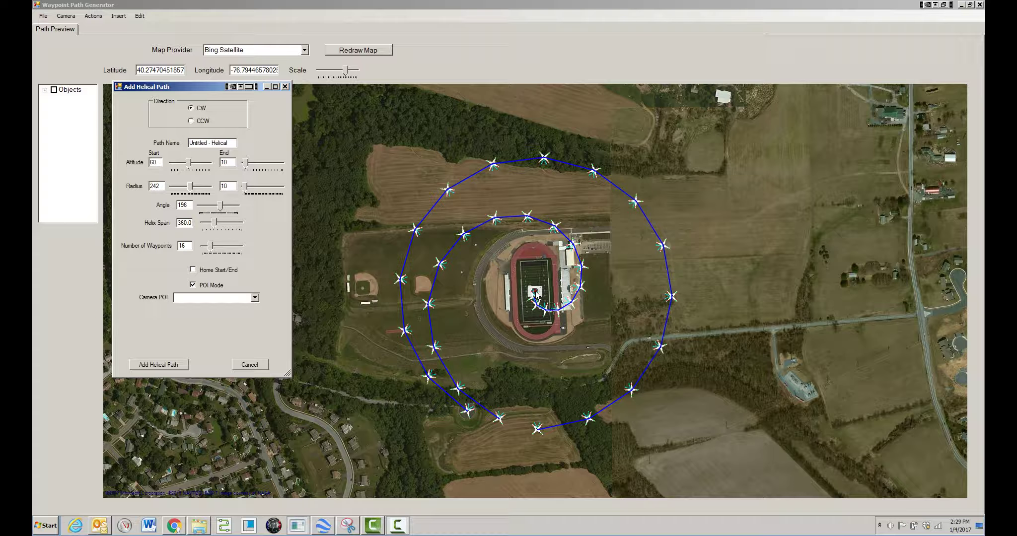
click(171, 366)
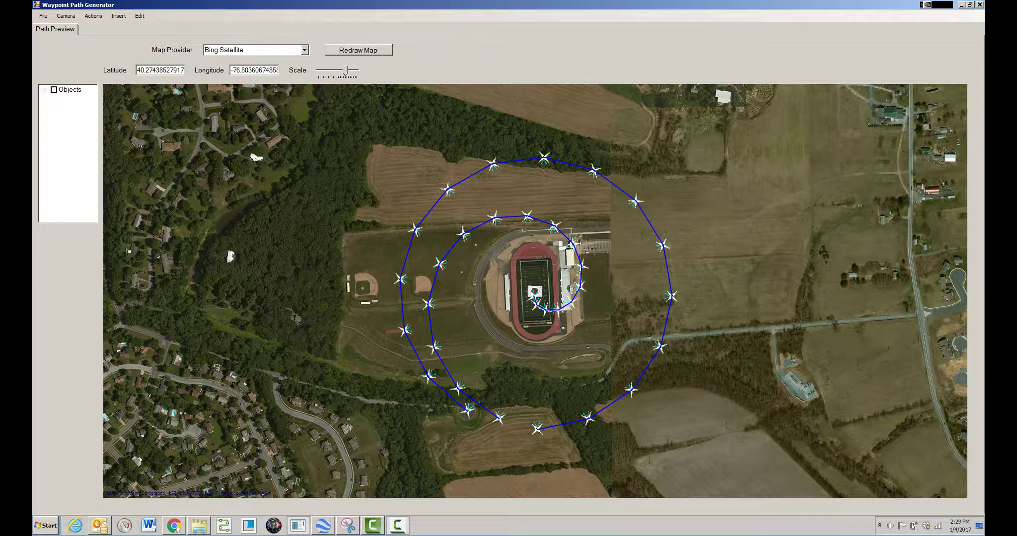
Join the circular path's open end south of the stadium to the helical path's outer starting waypoint.
click(540, 435)
click(500, 419)
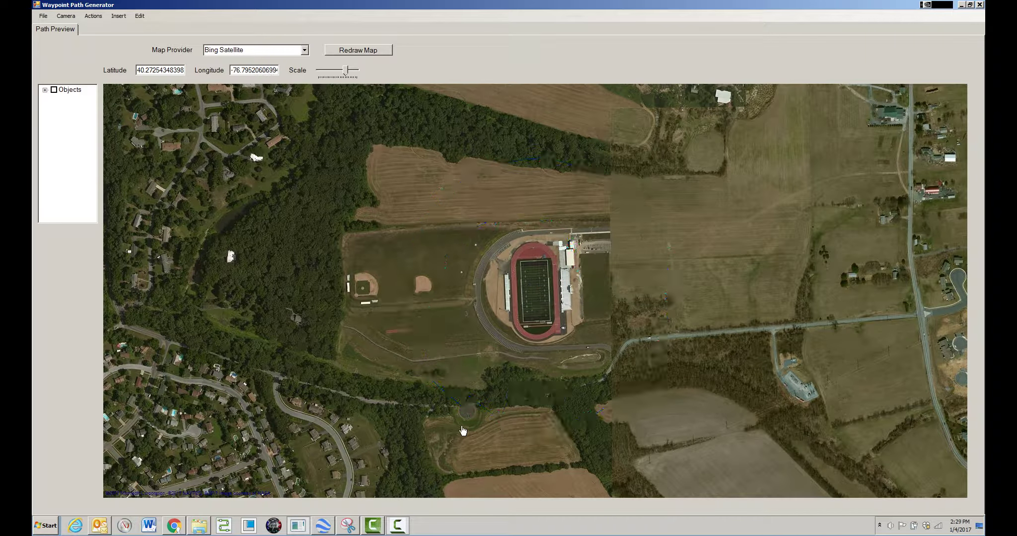
right_click(476, 265)
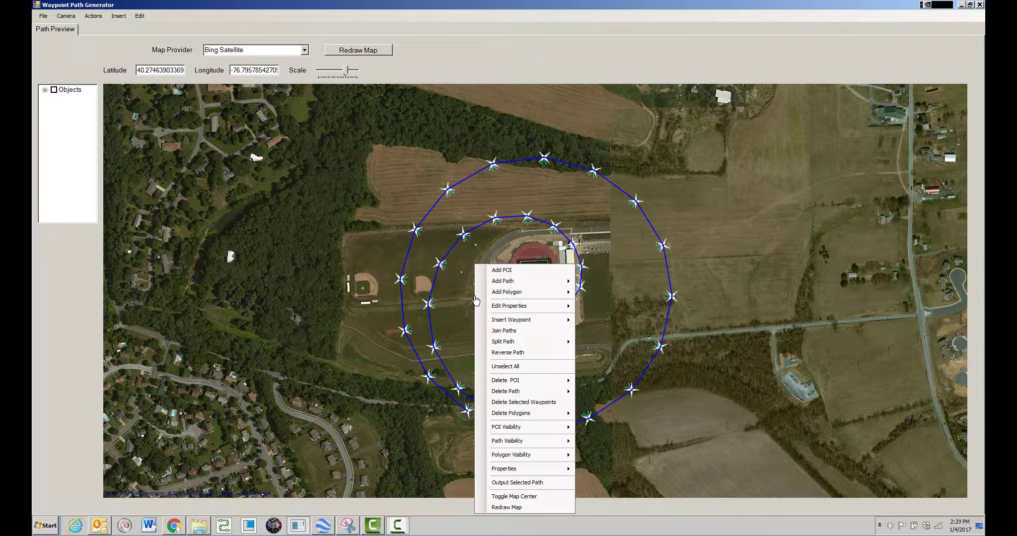
click(503, 331)
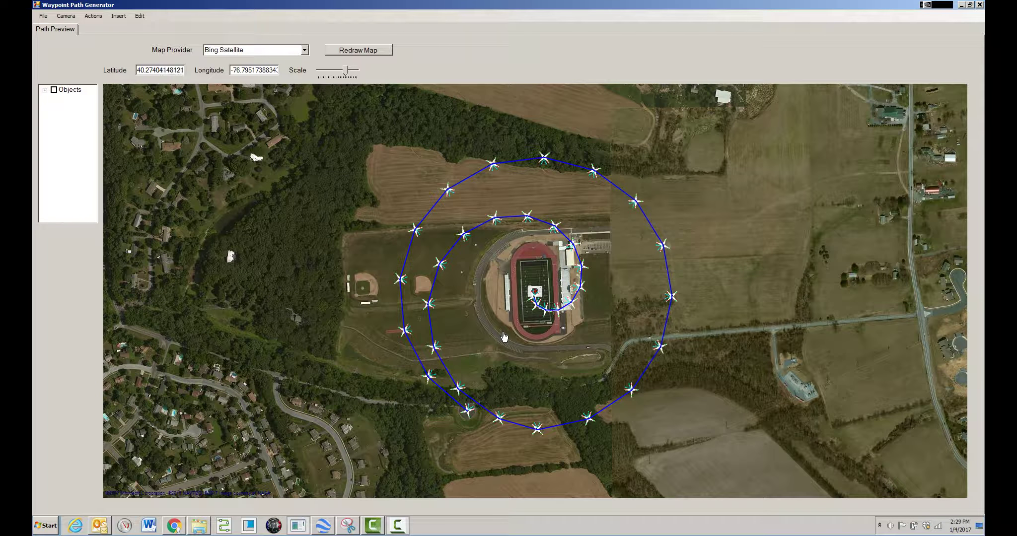
mouse_move(471, 410)
mouse_move(538, 298)
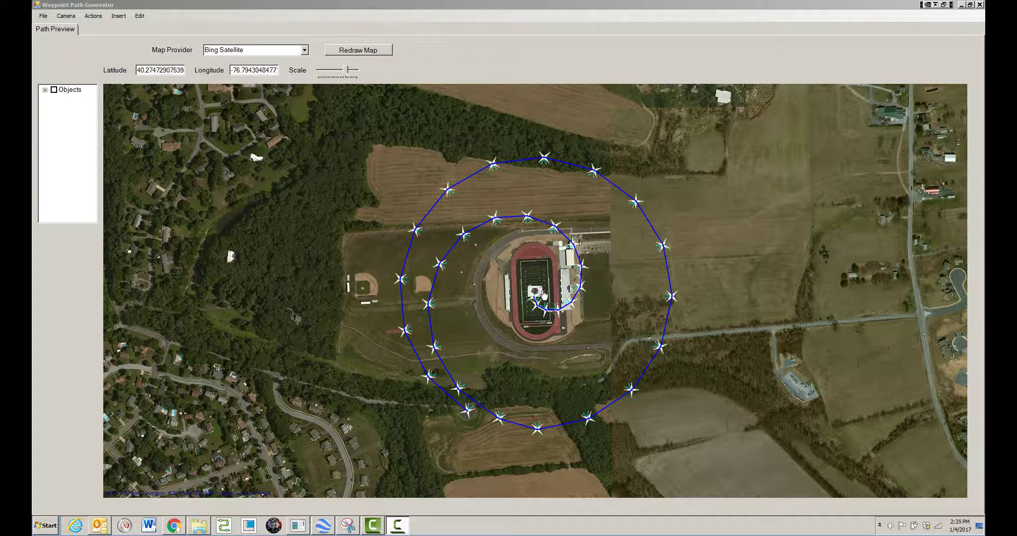
Start a clockwise circular path centered on the Highschool point of interest with altitude 11, radius 14 and 8 waypoints.
drag(348, 71, 351, 72)
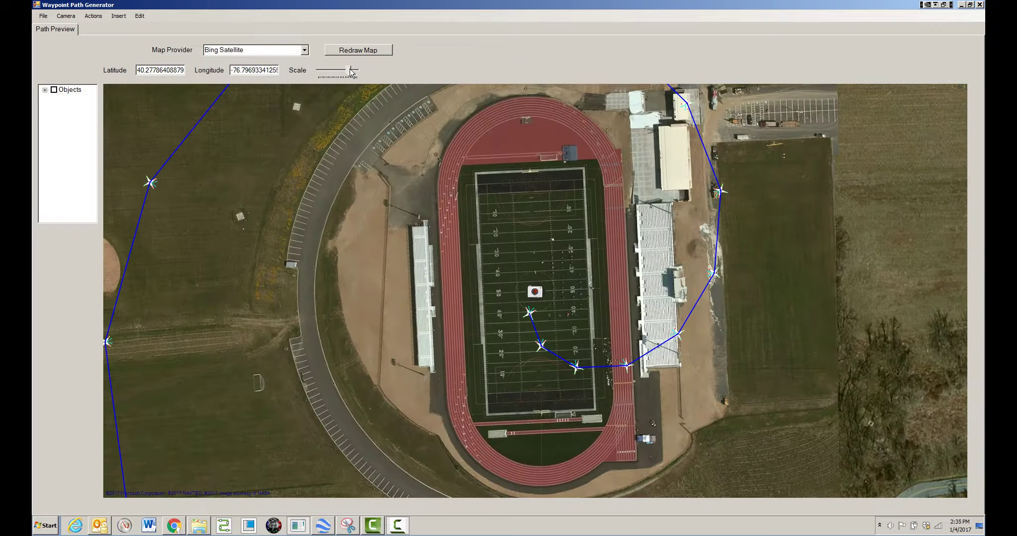
mouse_move(532, 314)
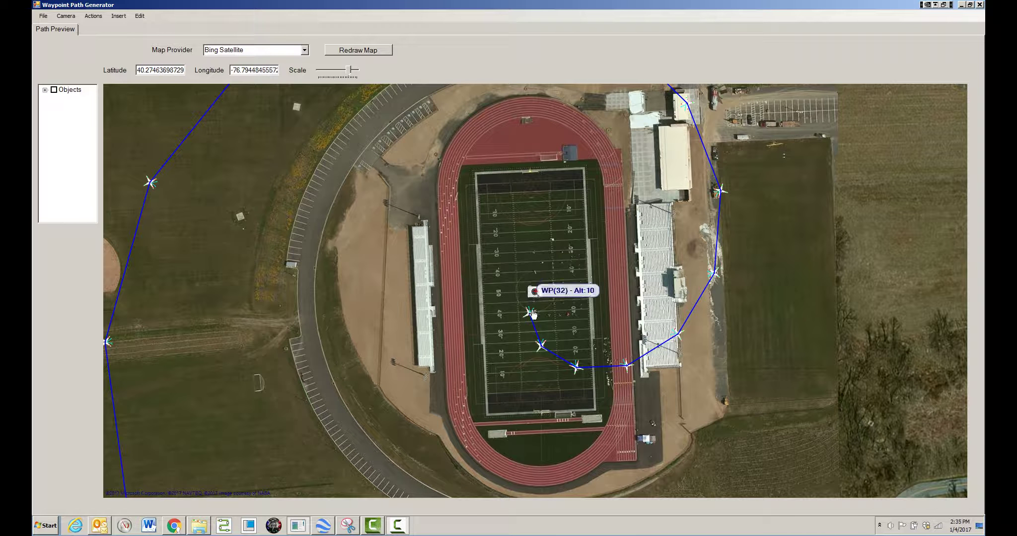
mouse_move(537, 295)
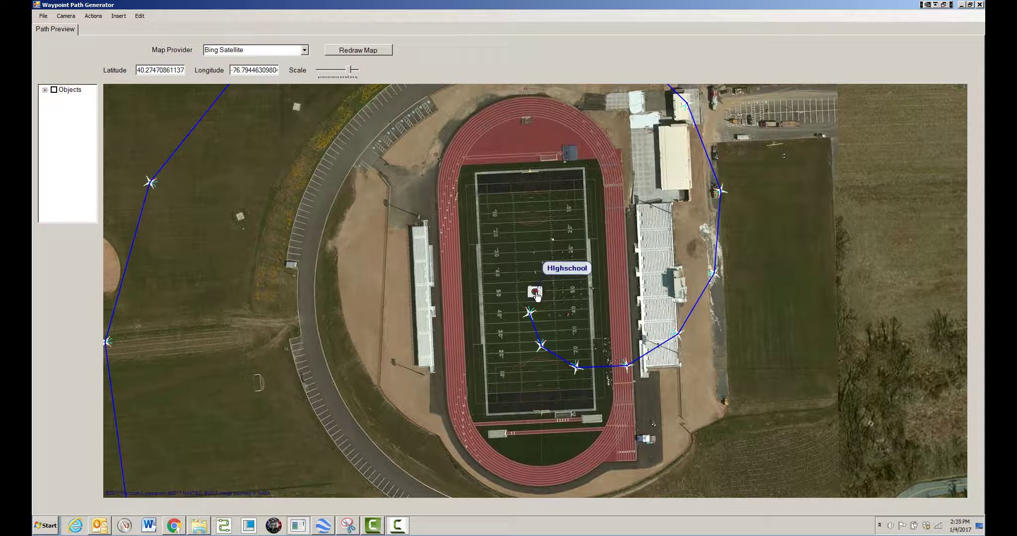
right_click(536, 295)
mouse_move(630, 283)
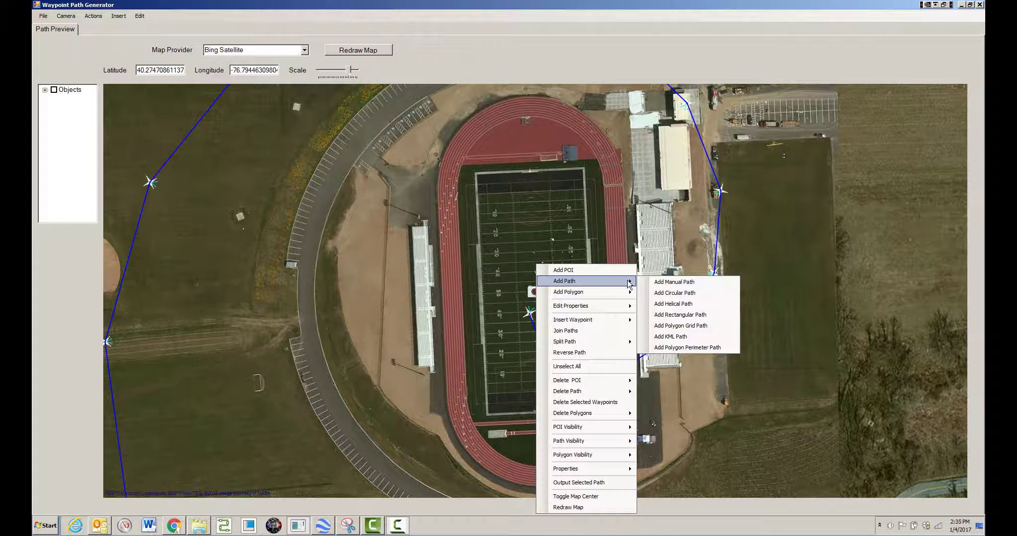
click(674, 293)
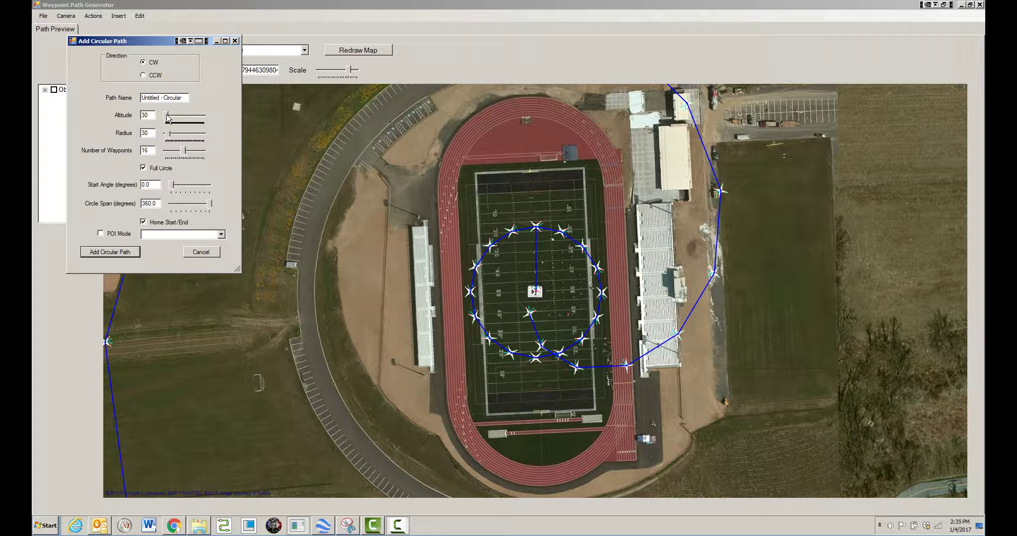
drag(167, 117, 169, 118)
click(166, 134)
click(166, 136)
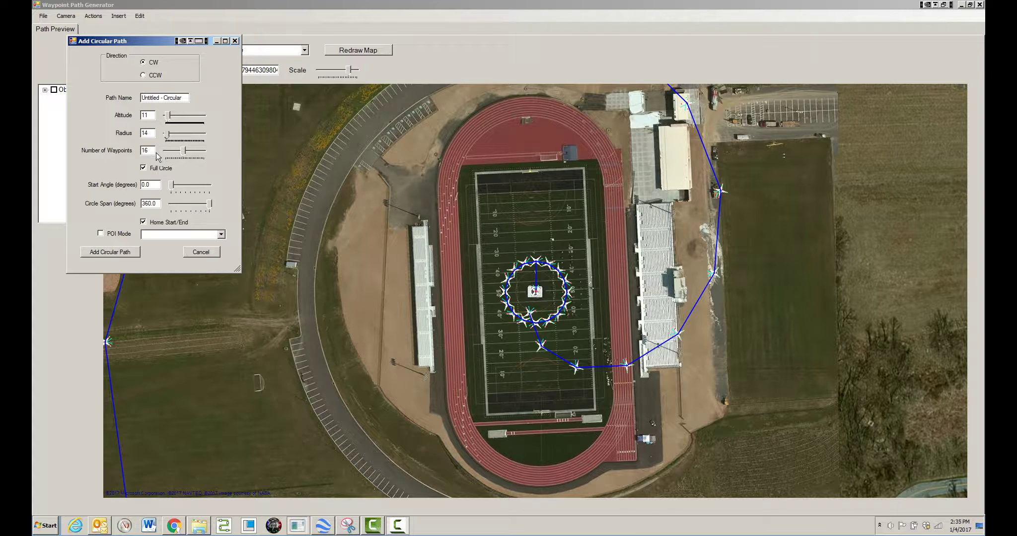
drag(184, 152, 172, 154)
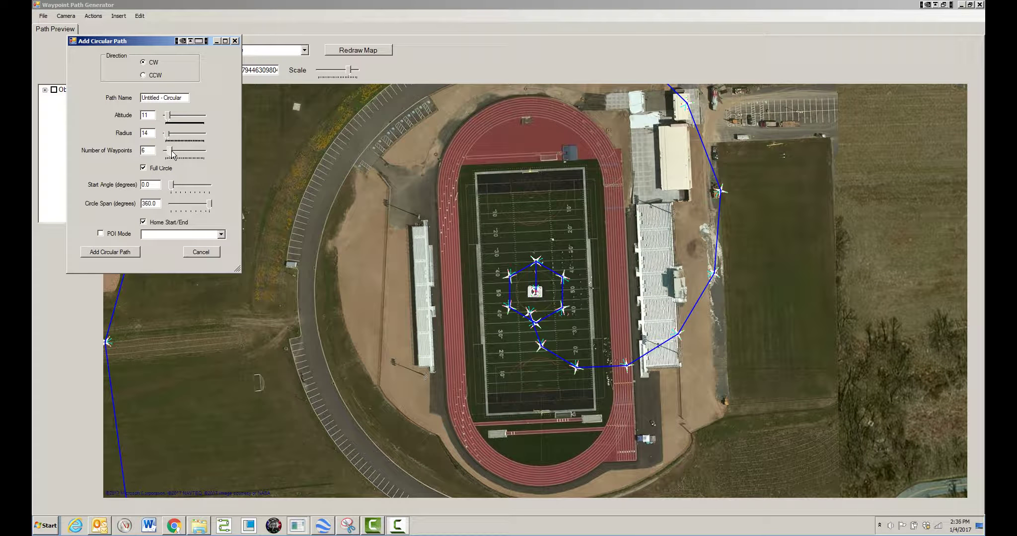
drag(172, 154, 173, 153)
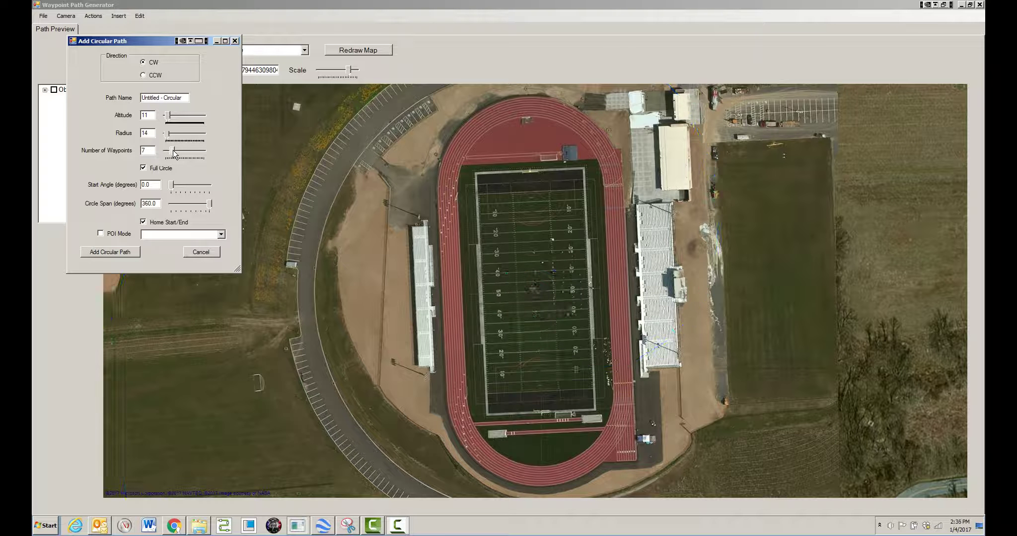
Add the circular path as a partial circle with a 347-degree span, 220-degree start angle, Home Start/End off and POI Mode on.
click(143, 168)
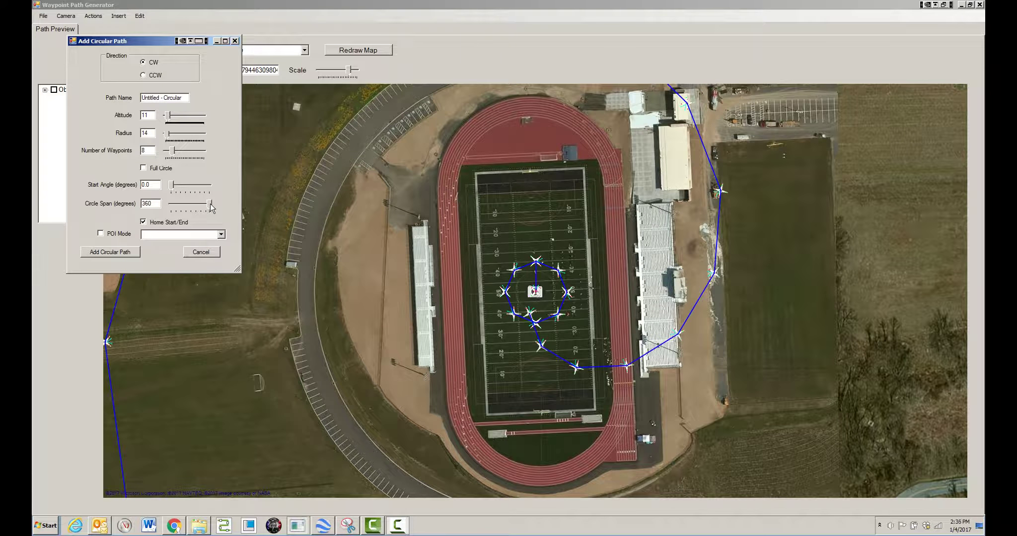
drag(209, 204, 208, 204)
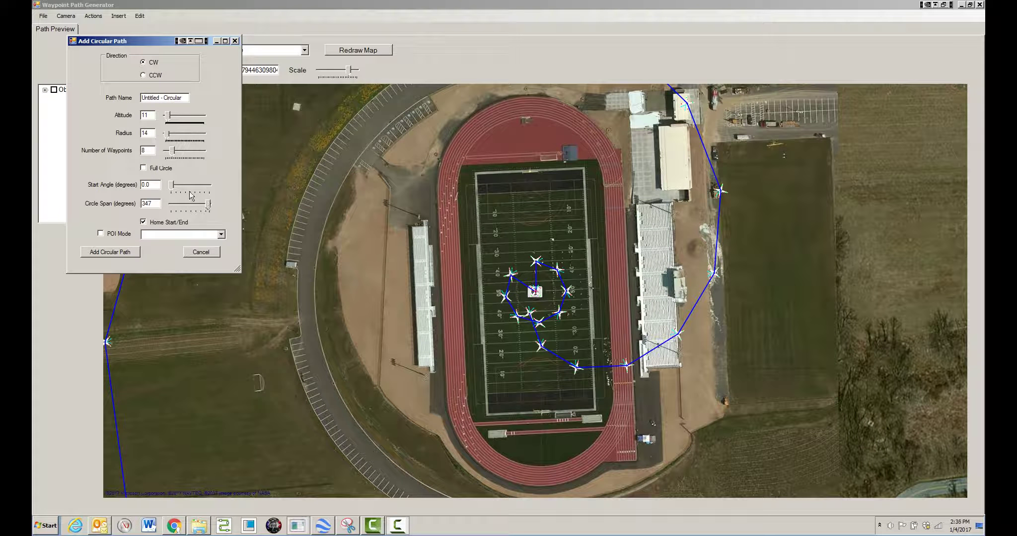
drag(174, 185, 181, 186)
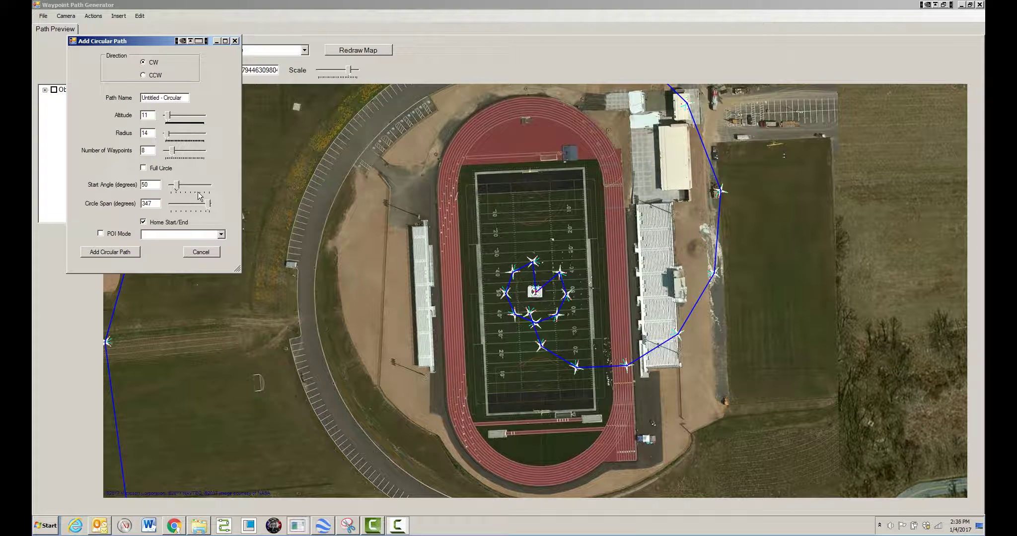
drag(177, 186, 195, 187)
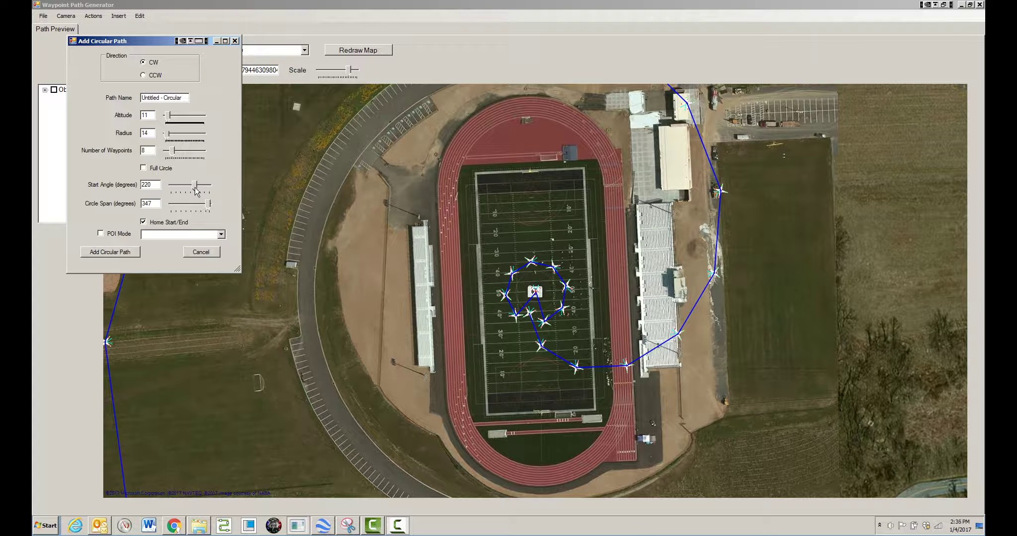
click(143, 223)
click(101, 234)
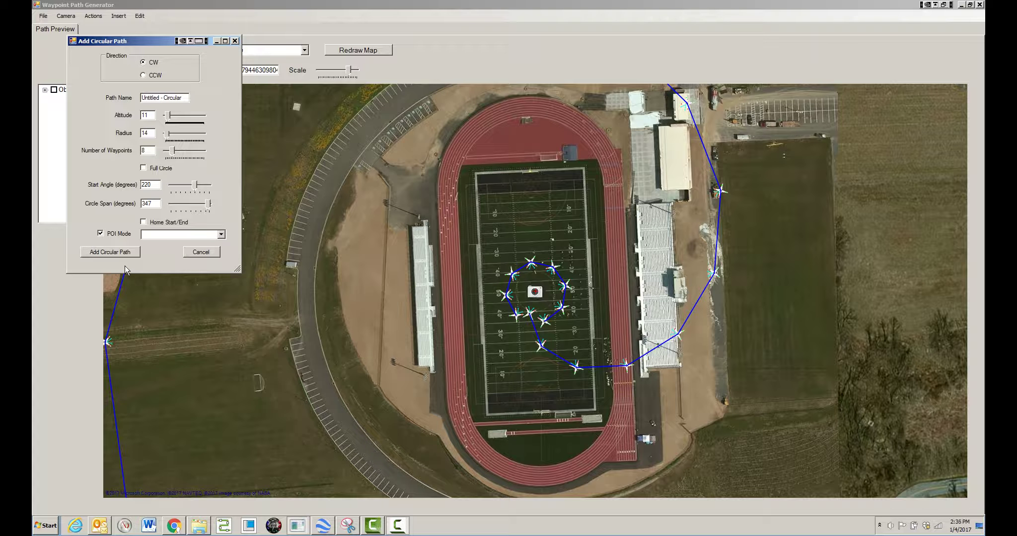
click(113, 252)
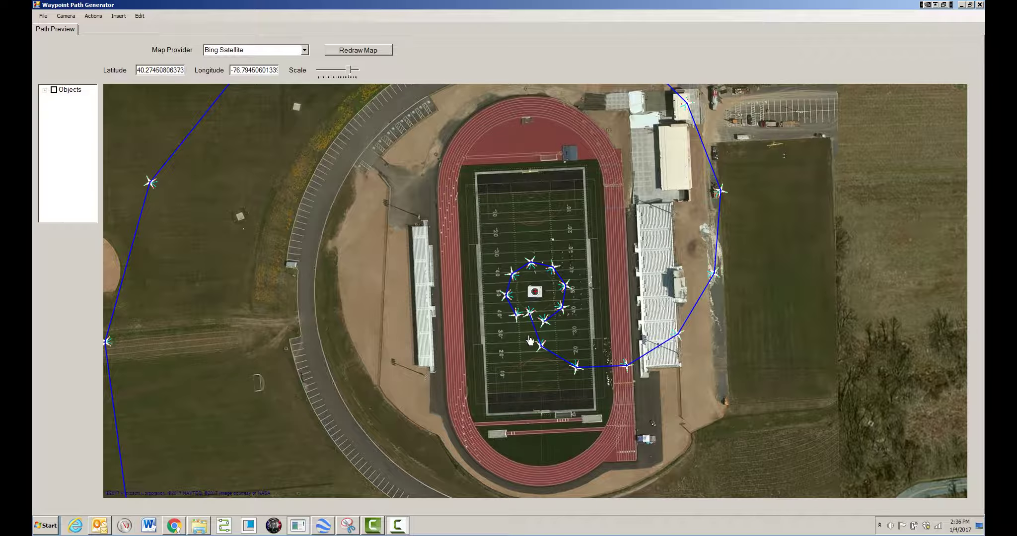
Move the helical path's two innermost waypoints slightly south on the football field, clear of the small circular path.
click(528, 317)
mouse_move(528, 322)
mouse_down()
mouse_move(525, 343)
mouse_move(548, 361)
mouse_up()
click(541, 351)
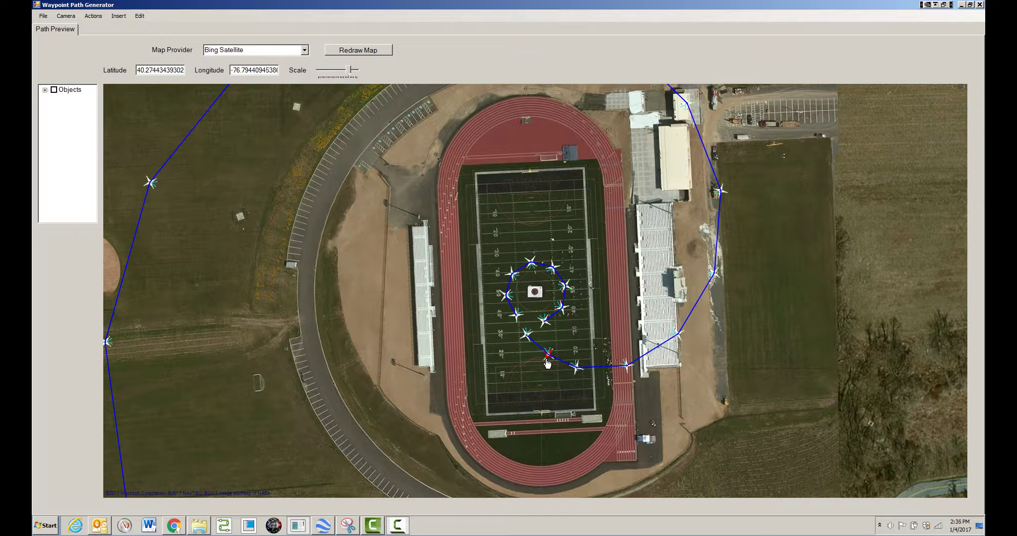
Join the helical path's innermost waypoint to the small circular path's starting waypoint southwest of the point of interest.
click(528, 342)
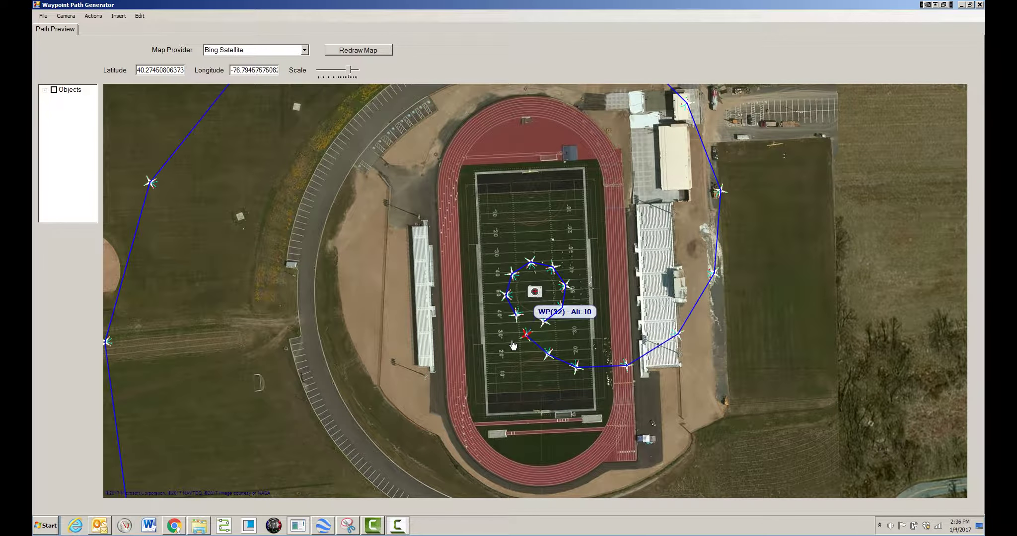
ctrl+click(516, 313)
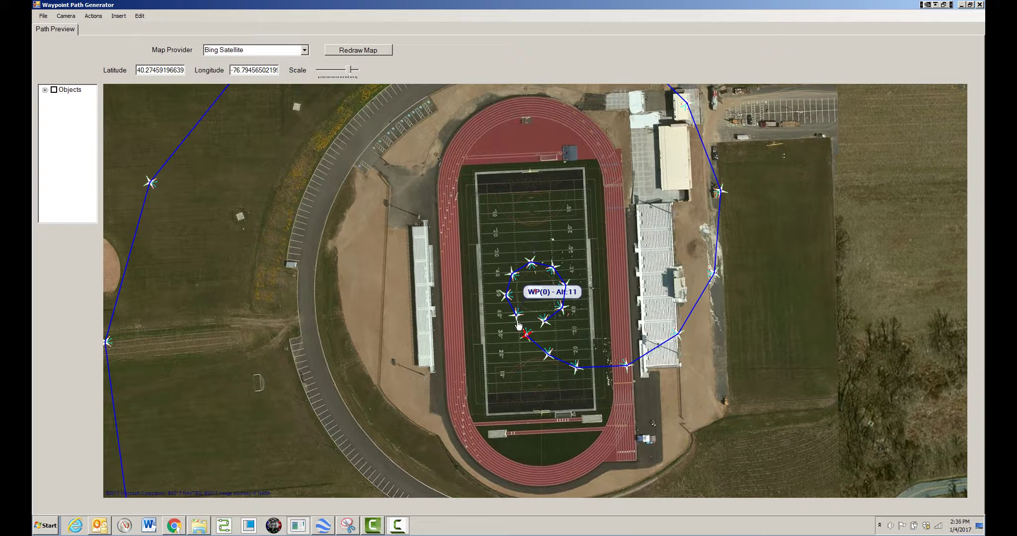
right_click(477, 329)
click(492, 322)
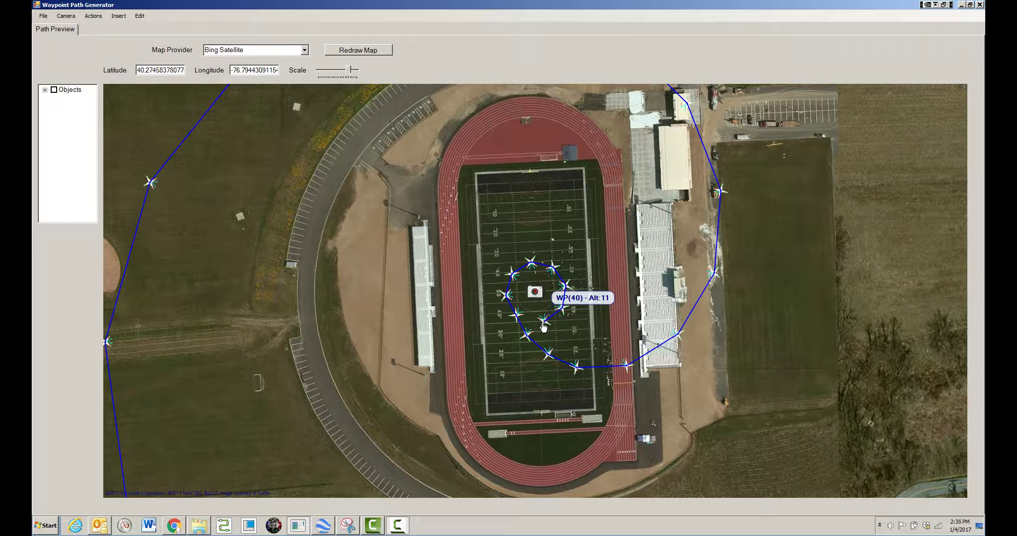
click(511, 320)
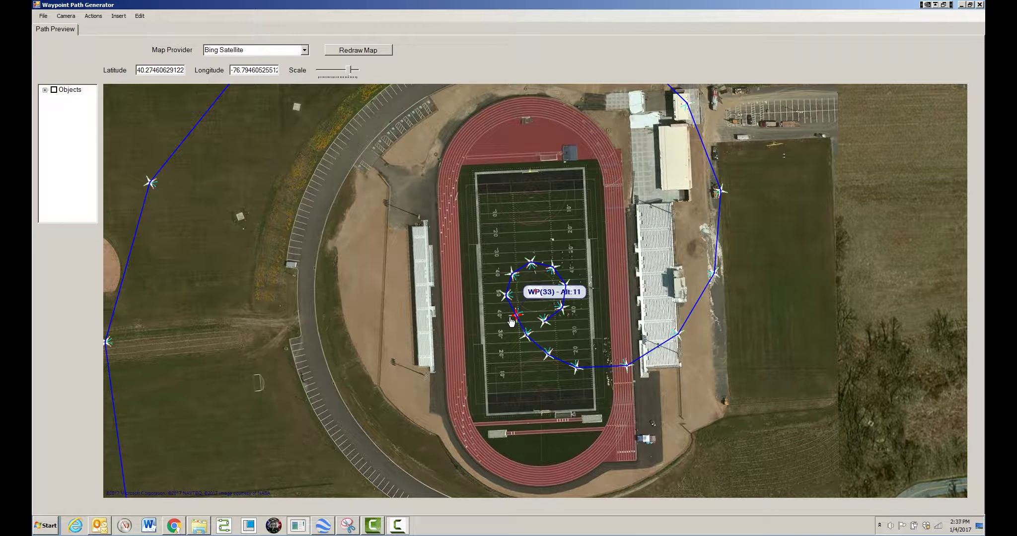
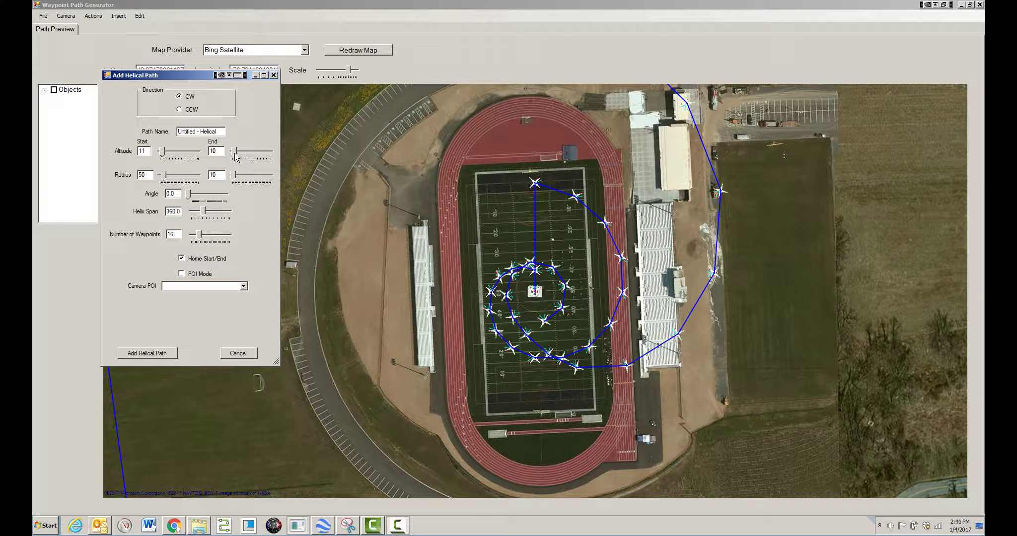
Set the new helical path's end altitude to 31, start radius to 9, end radius to 248 and angle to 196.
click(254, 158)
click(253, 158)
drag(249, 156, 242, 157)
click(162, 179)
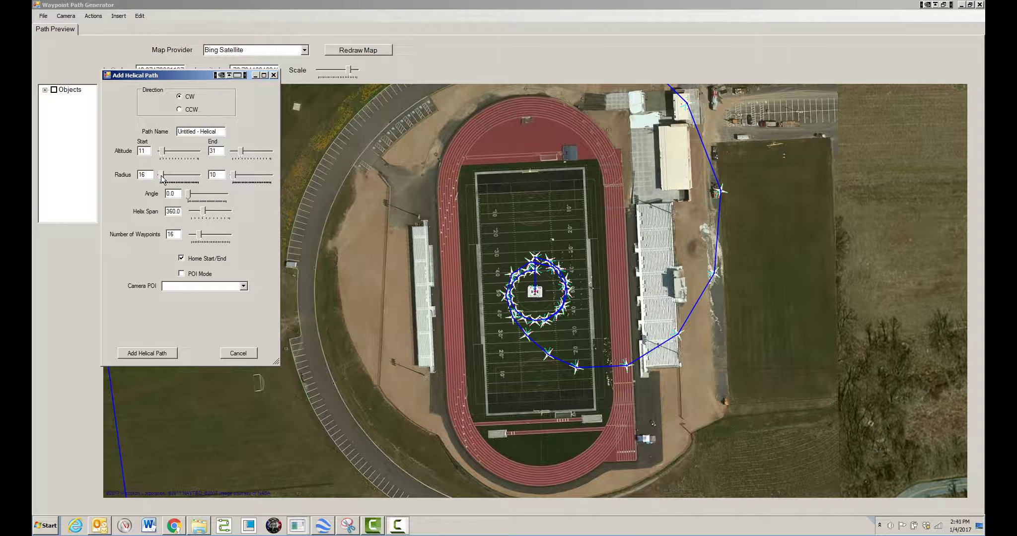
click(162, 179)
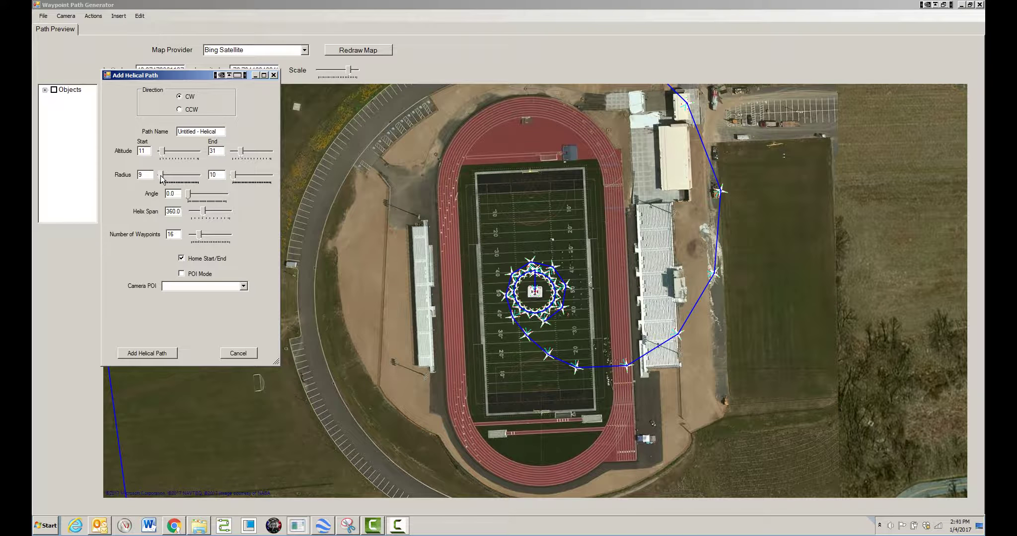
click(162, 179)
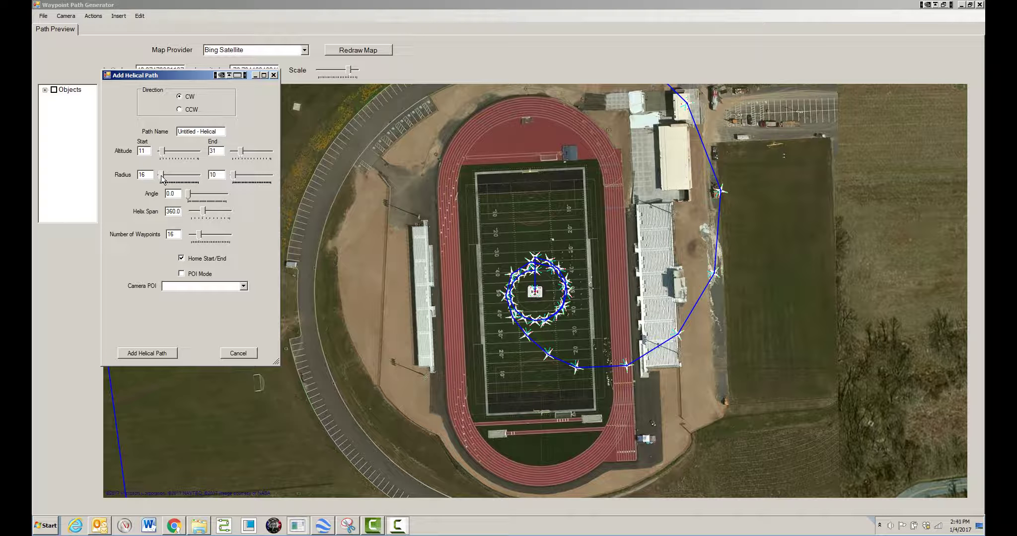
click(162, 179)
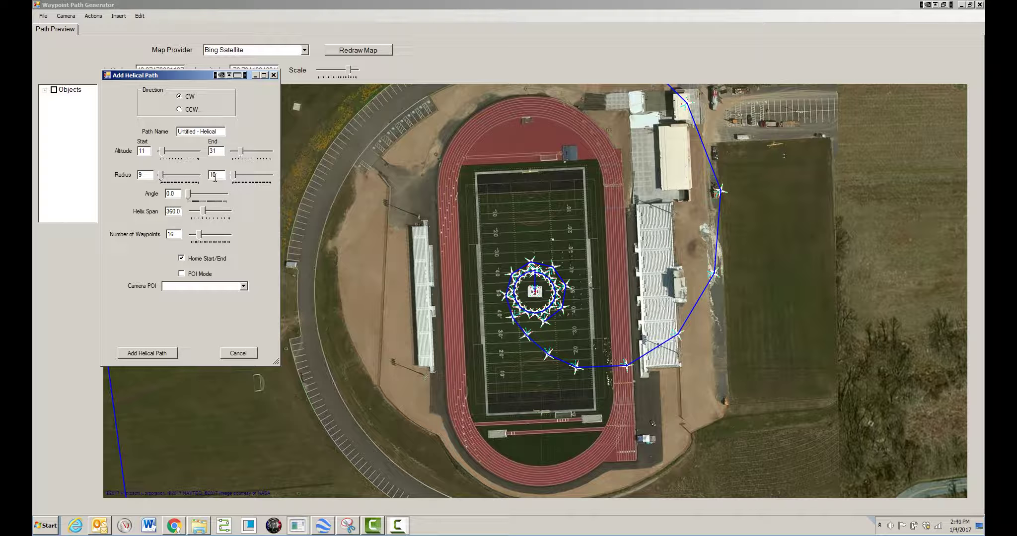
drag(233, 177, 254, 178)
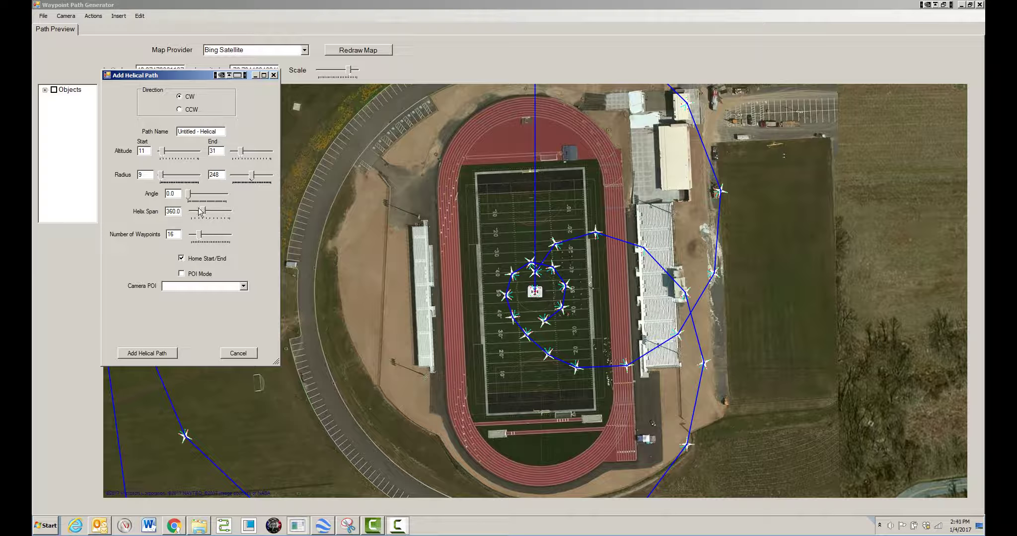
drag(188, 194, 211, 208)
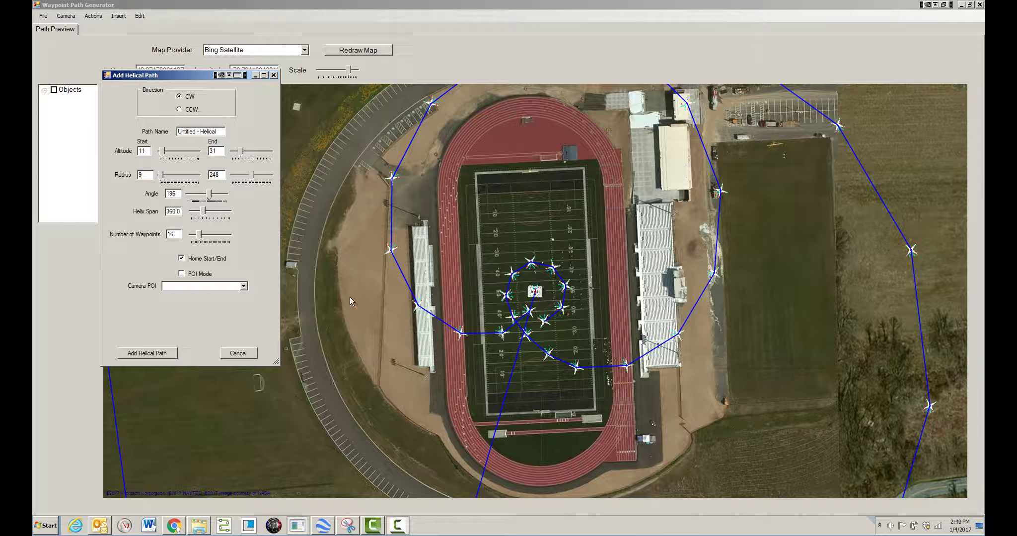
Turn off Home Start/End, enable POI Mode and add the outward helical path.
click(181, 258)
click(182, 273)
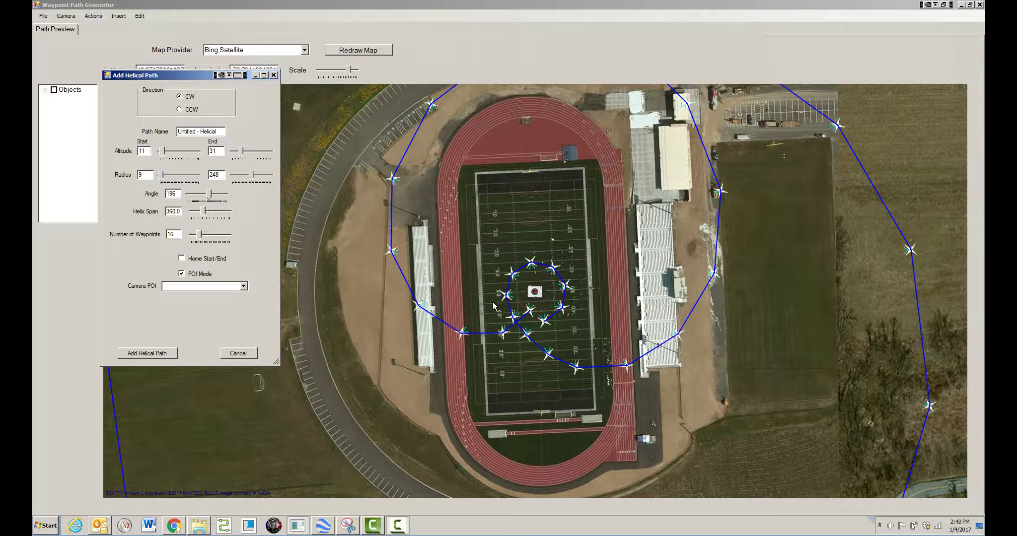
click(164, 357)
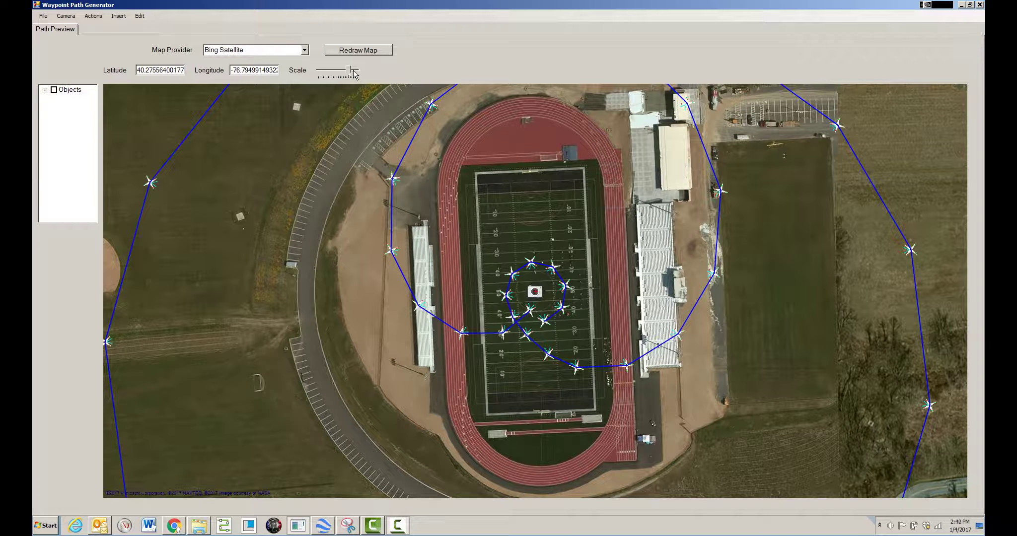
Move the outward helix's first waypoint southwest for a smooth transition and join it to the small circle's open end.
scroll(535, 292, up, 1)
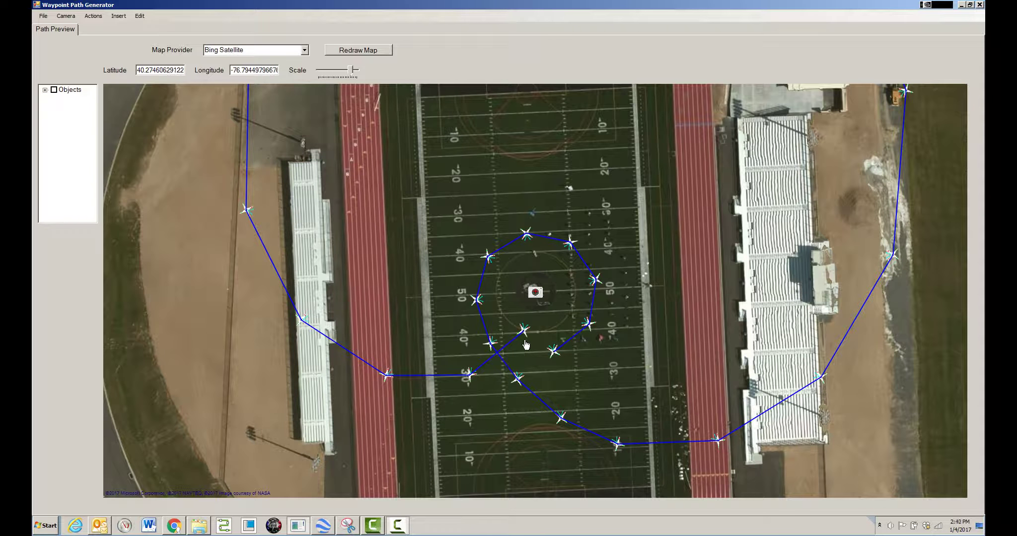
mouse_move(525, 341)
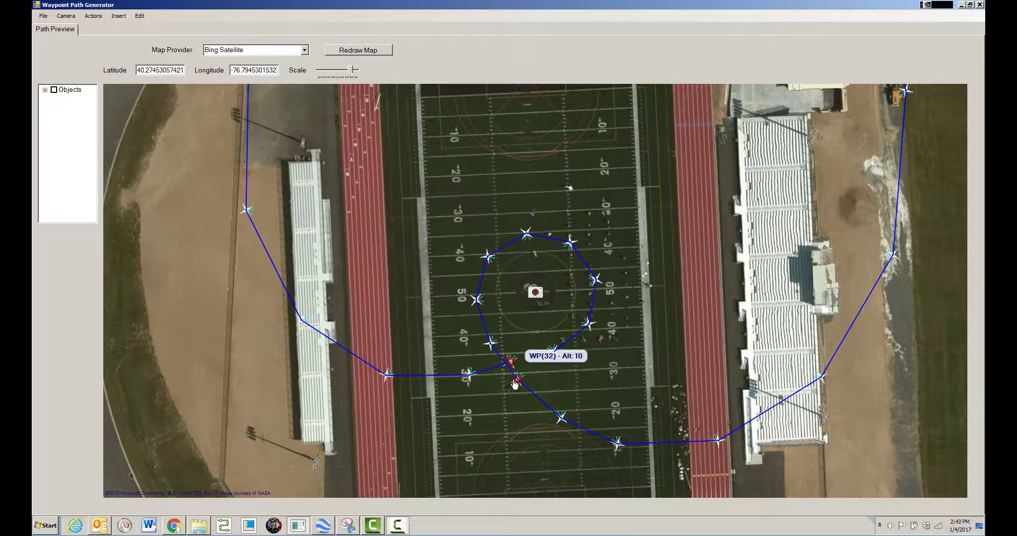
click(553, 358)
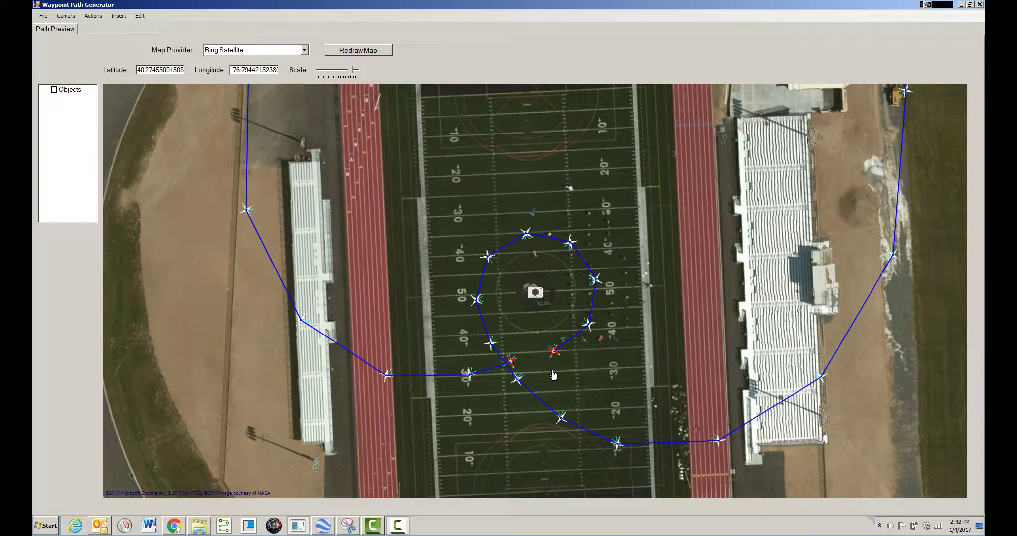
right_click(553, 376)
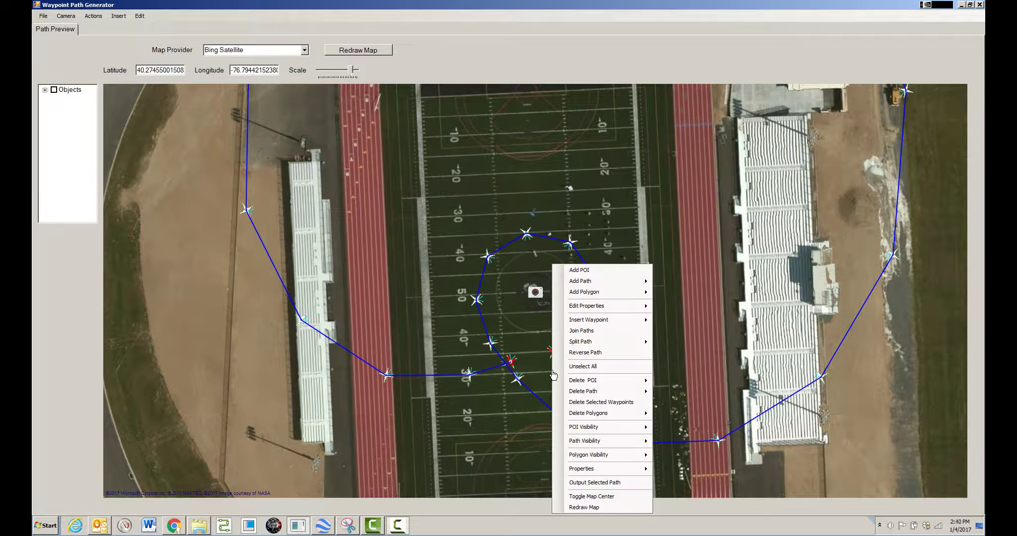
click(582, 366)
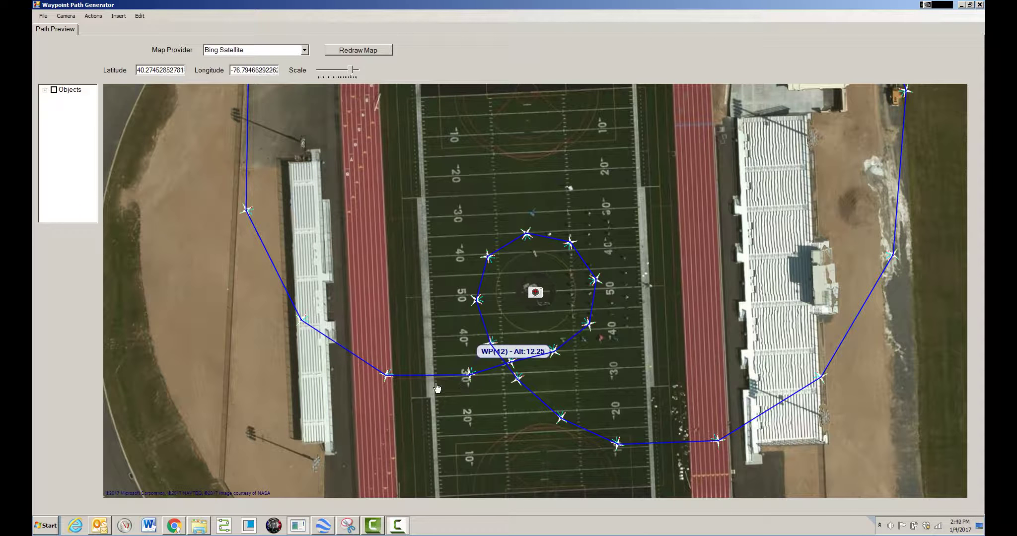
mouse_move(386, 380)
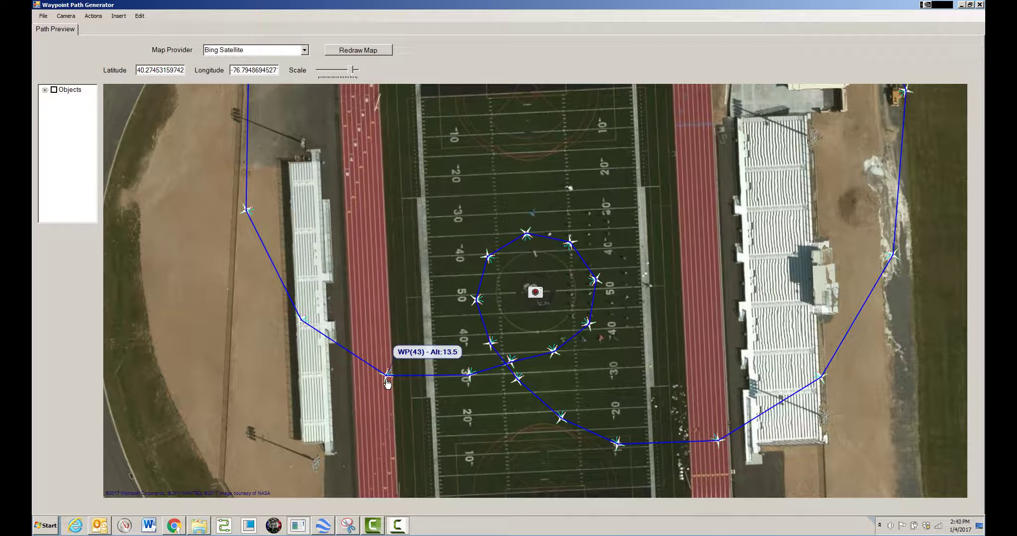
click(514, 366)
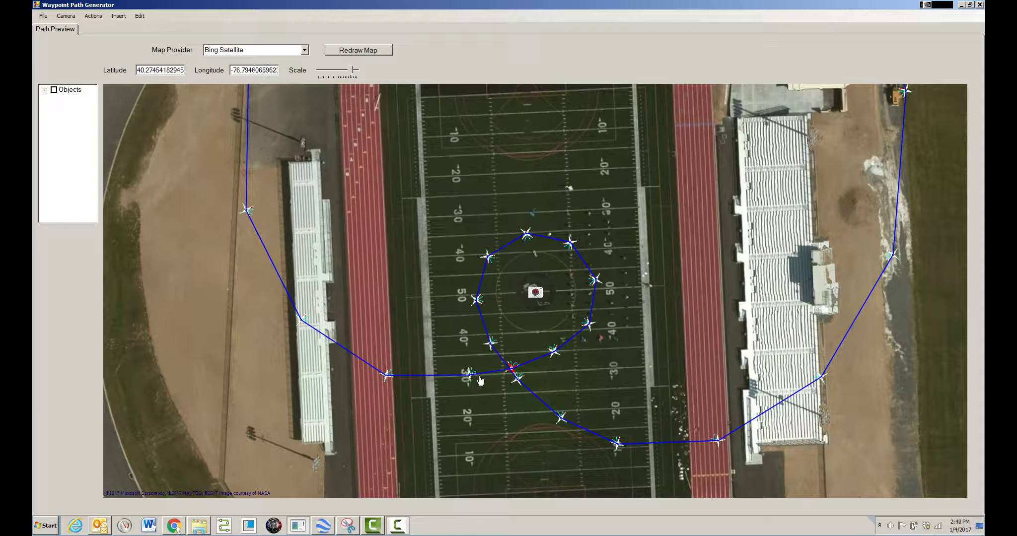
Set the action of the outer circle's first waypoint, at the flight's open start southwest of the stadium, to Video Start.
scroll(536, 294, down, 3)
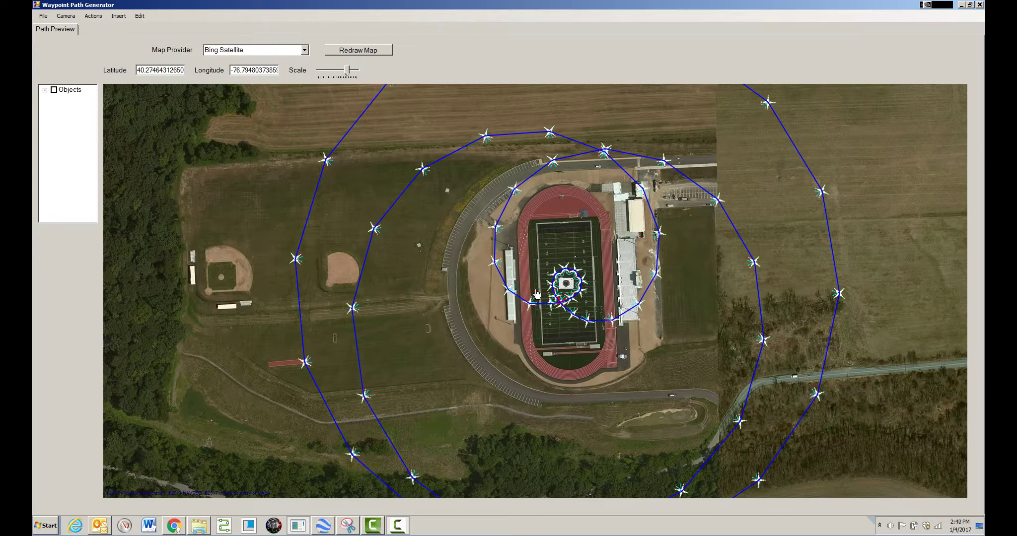
scroll(536, 294, down, 1)
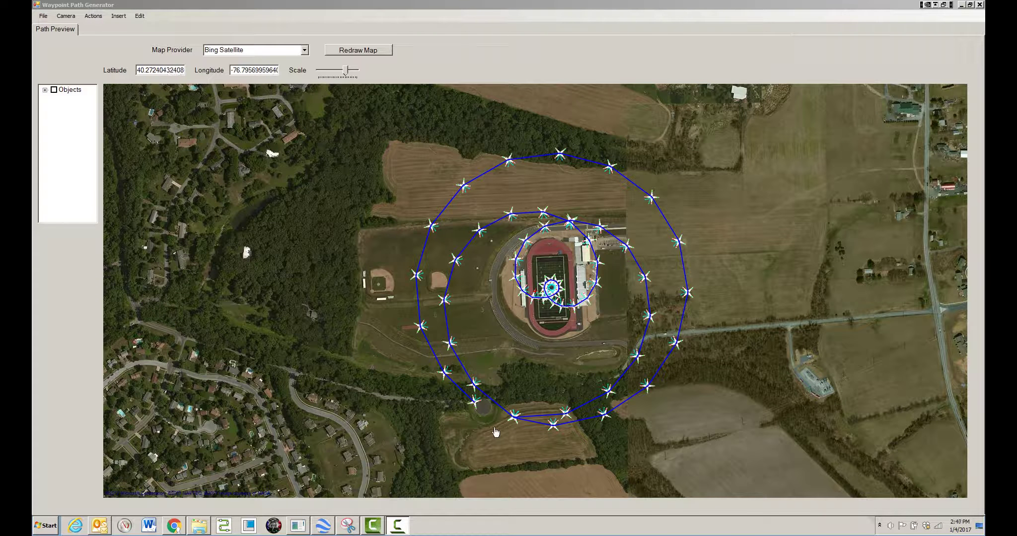
click(387, 385)
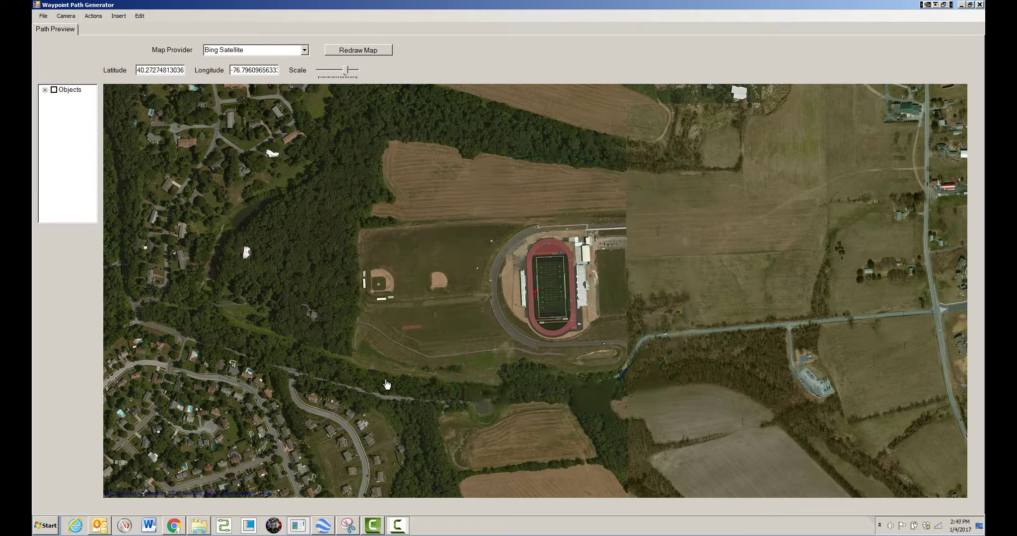
right_click(345, 256)
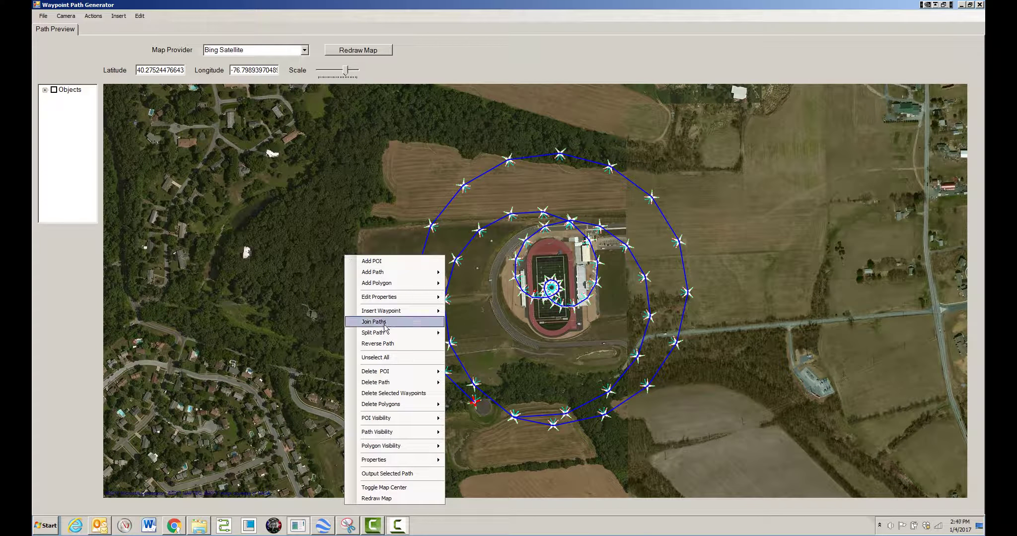
mouse_move(387, 300)
click(467, 331)
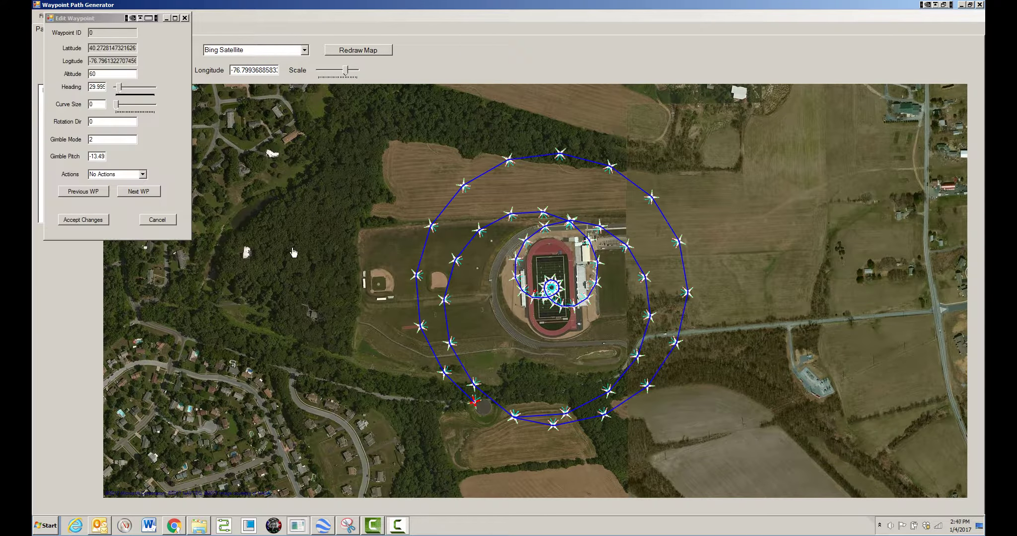
drag(114, 21, 329, 118)
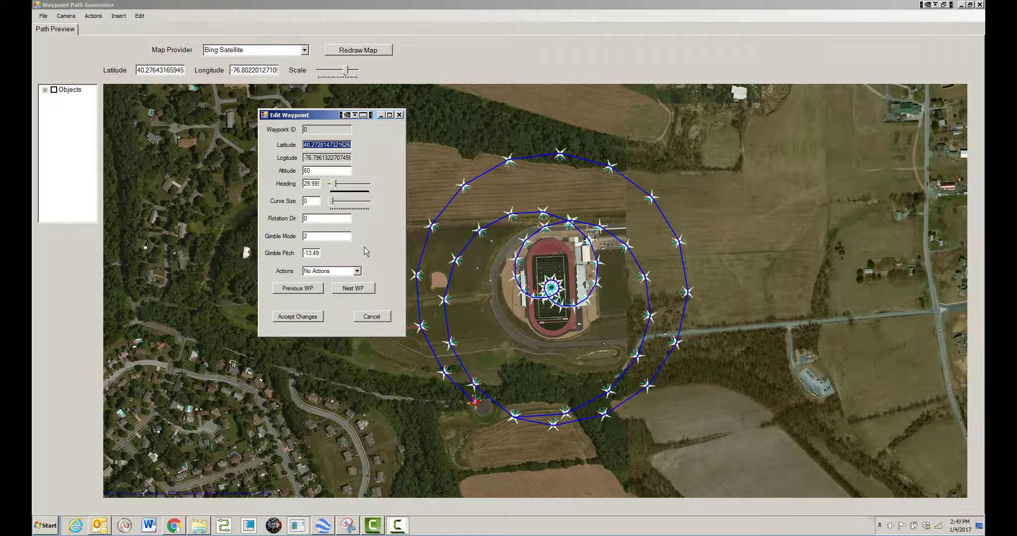
click(343, 273)
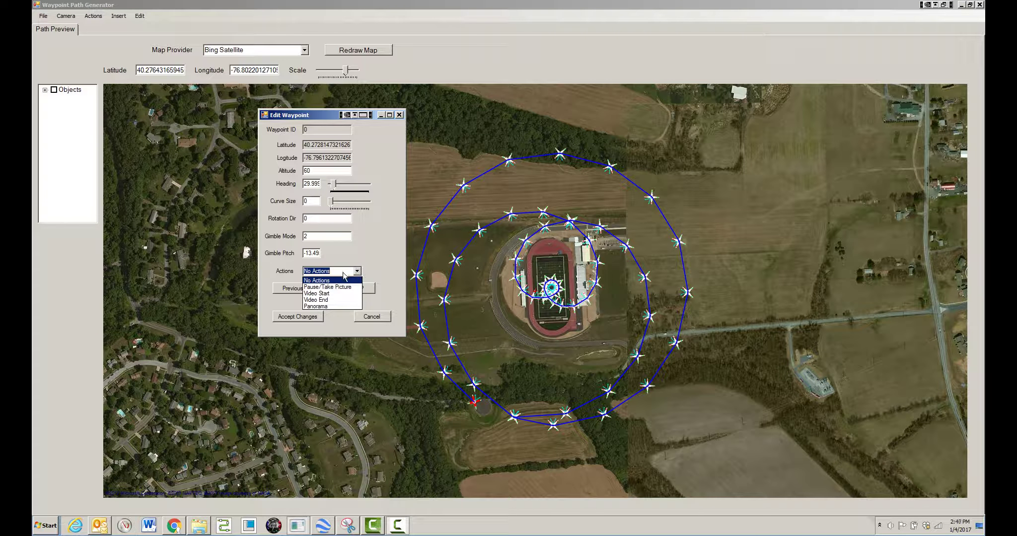
click(329, 294)
click(301, 317)
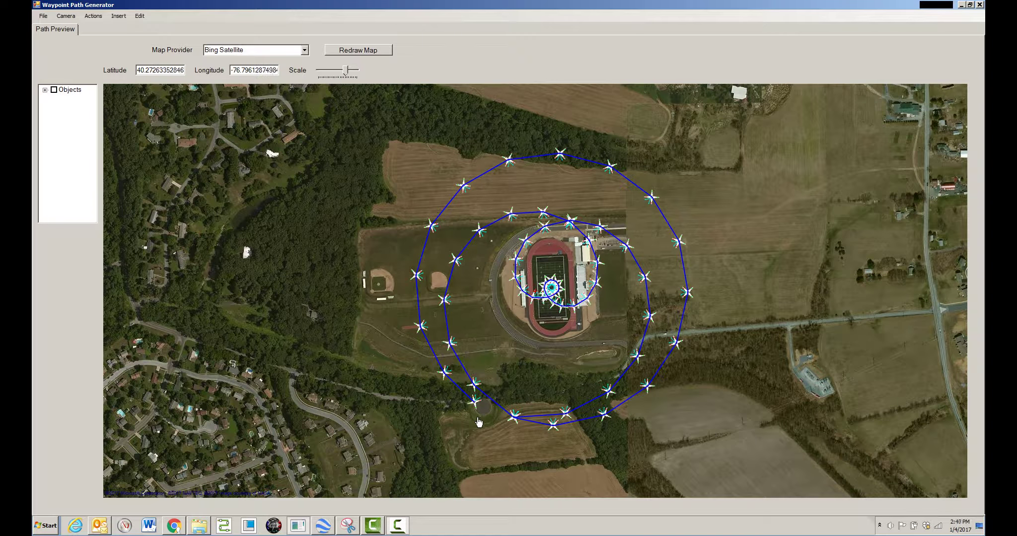
Set the action of the joined path's last waypoint, 57, at the end of the outward helix to Video End.
click(566, 417)
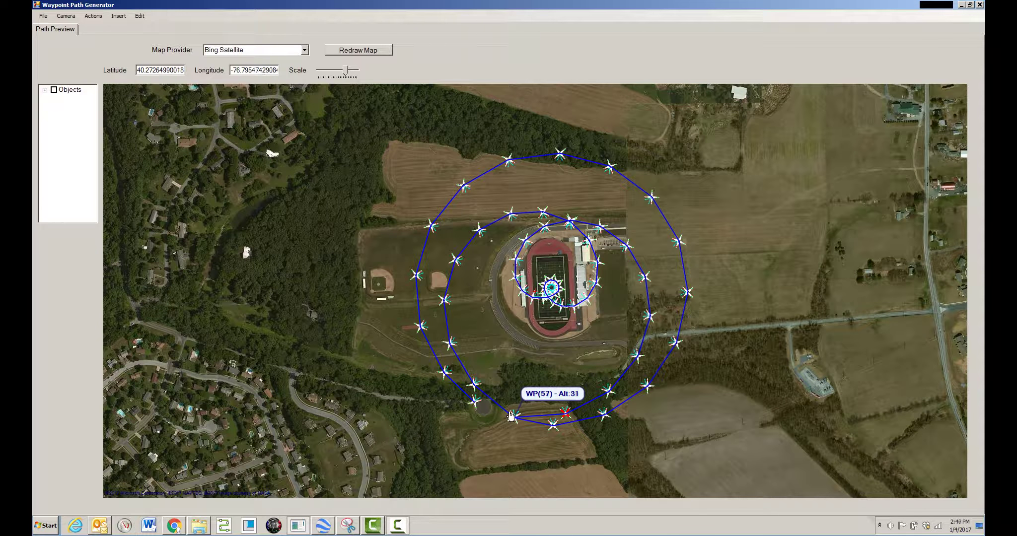
right_click(217, 251)
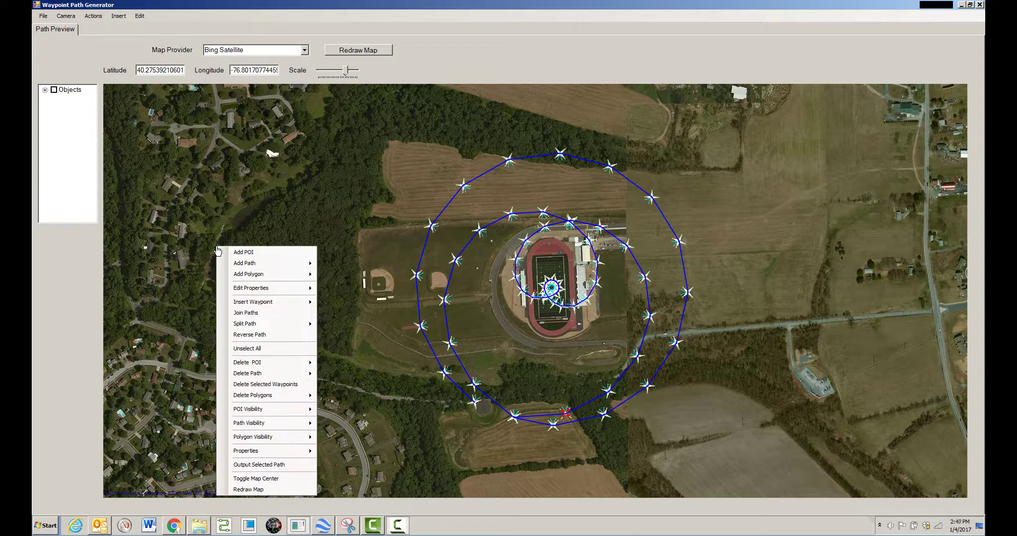
mouse_move(251, 288)
click(358, 322)
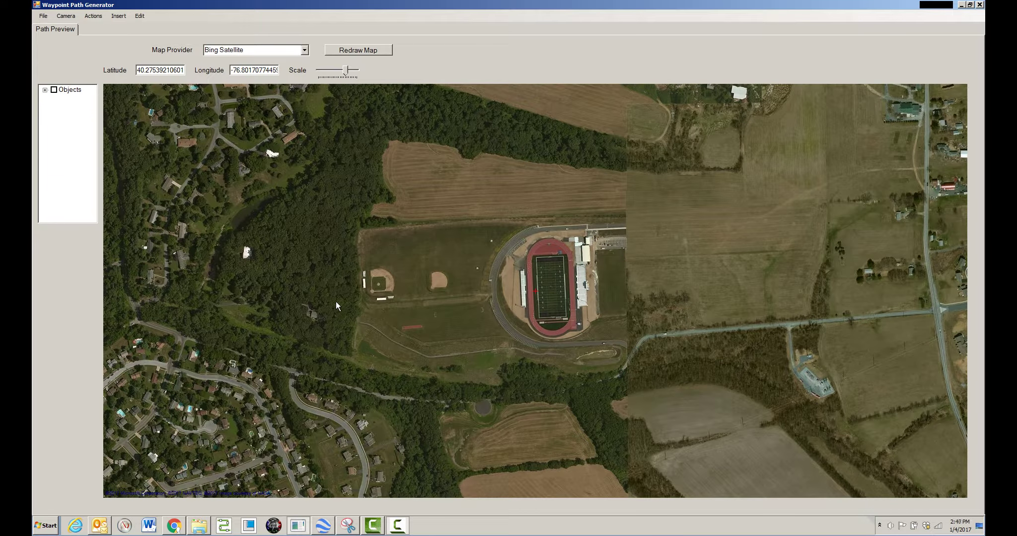
click(149, 203)
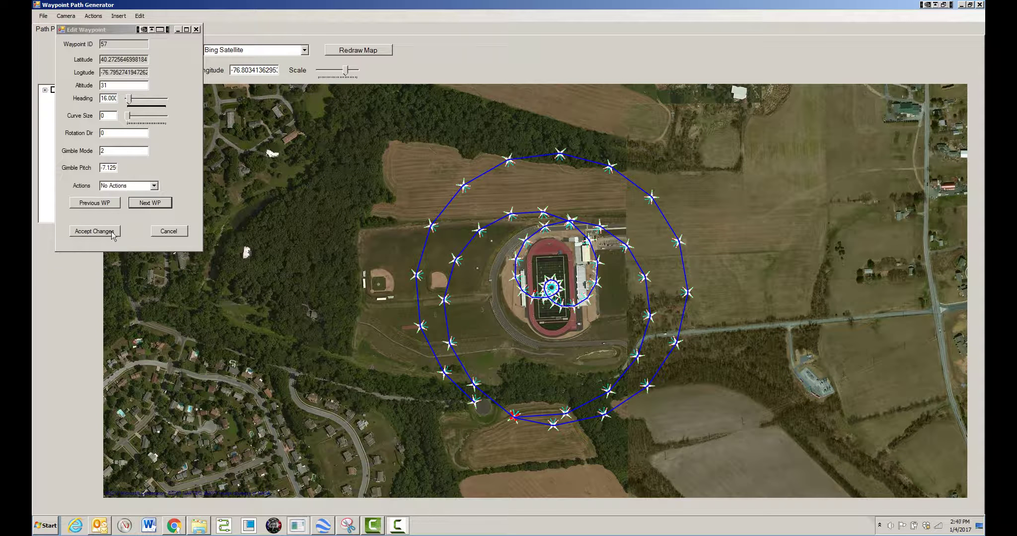
click(154, 186)
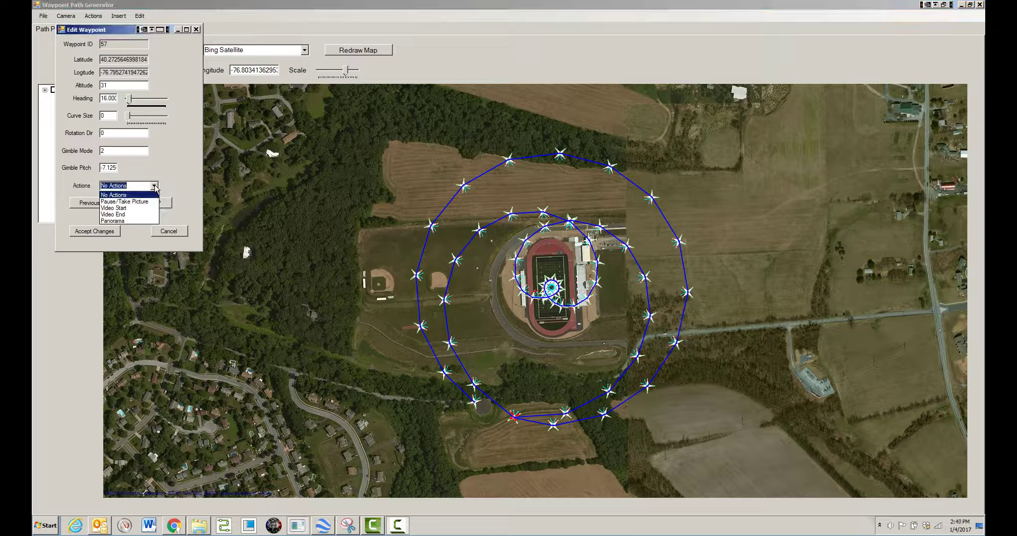
click(124, 215)
click(105, 233)
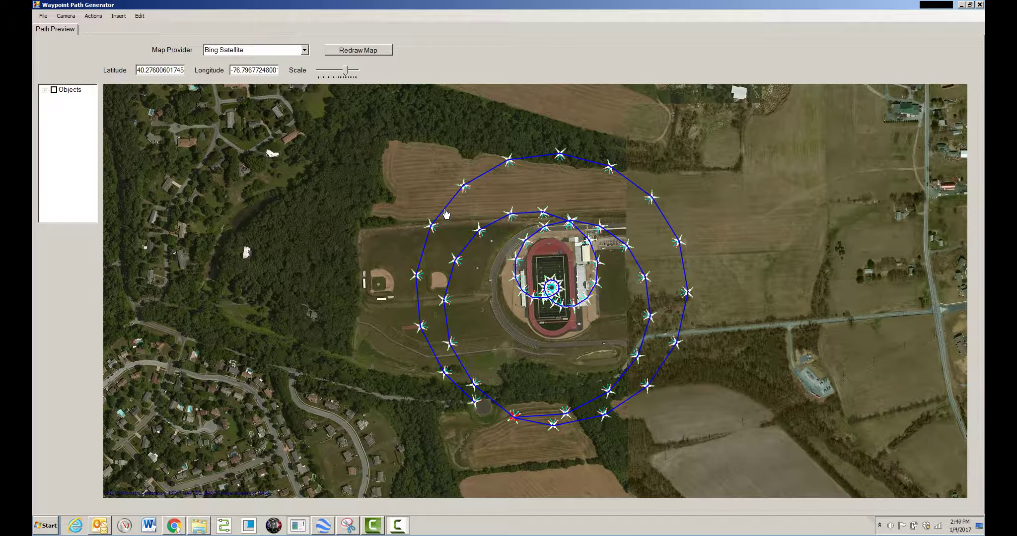
Output the whole selected path as the CSV file c:\tmp\wpg_waypoints.csv.
right_click(379, 205)
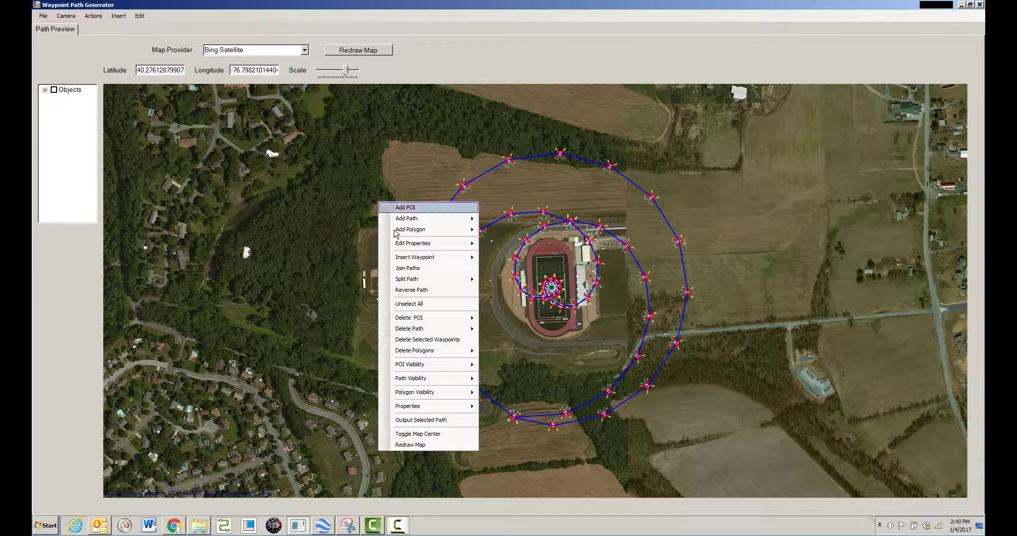
click(424, 420)
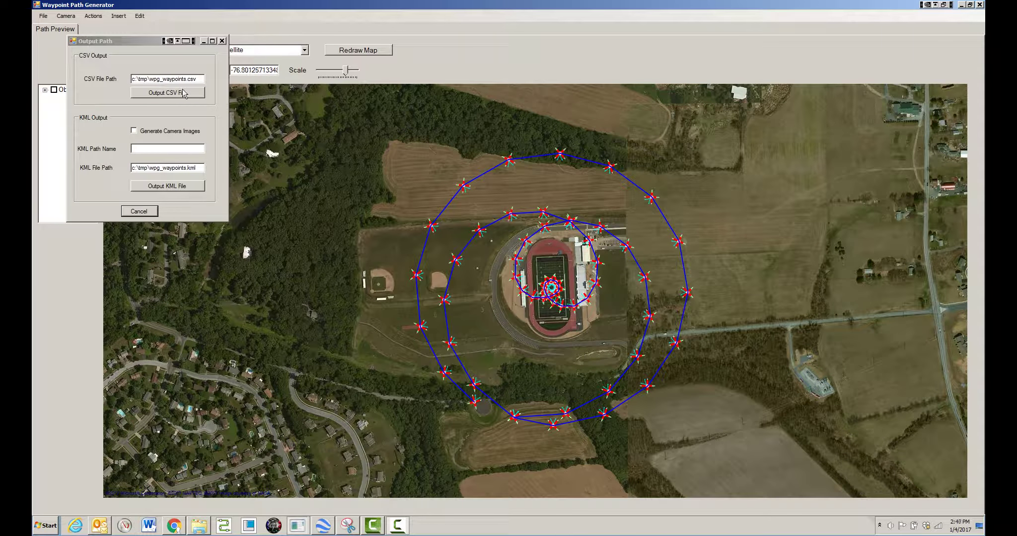
drag(140, 45, 280, 182)
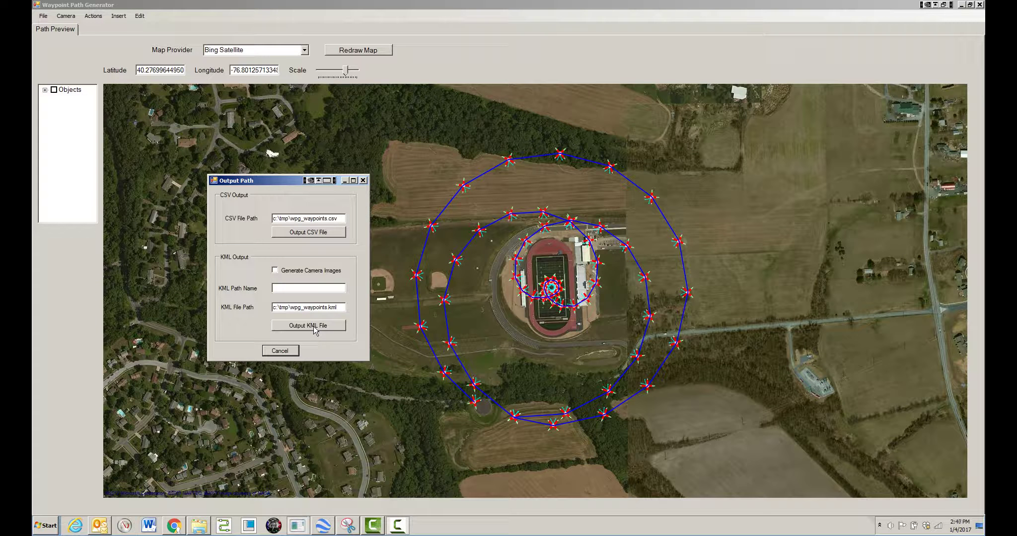
click(309, 232)
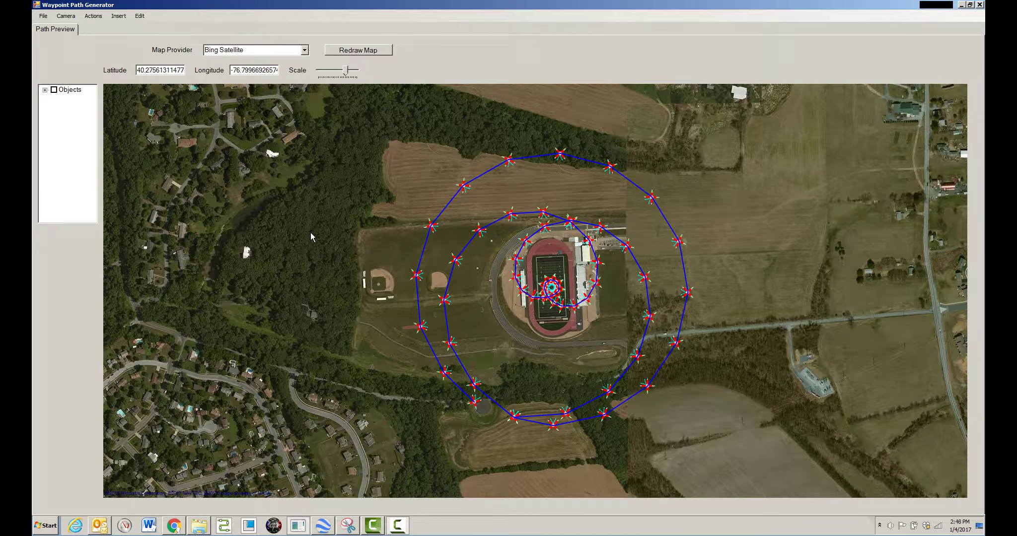
Output the selected path as the KML file c:\tmp\wpg_waypoints.kml without camera images.
right_click(311, 234)
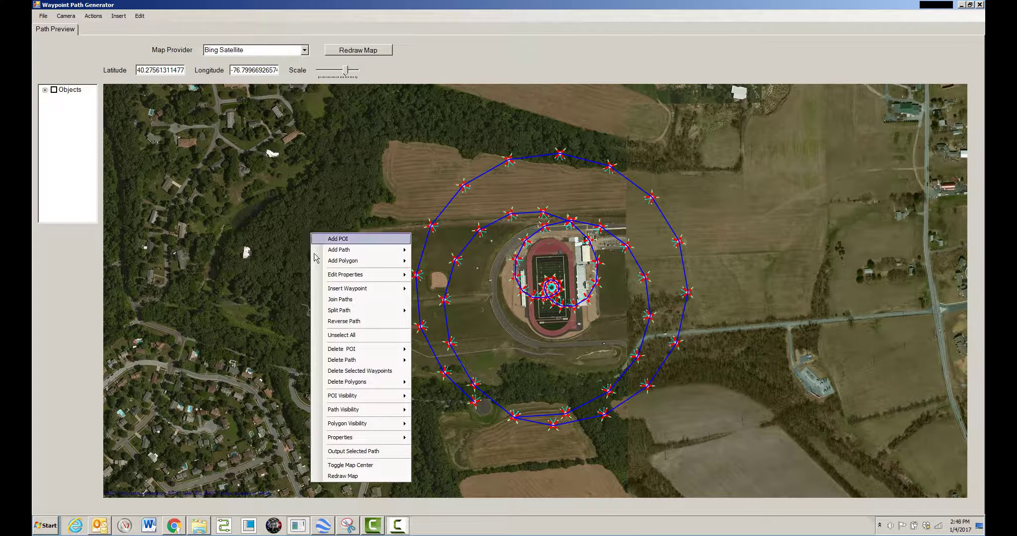
click(339, 451)
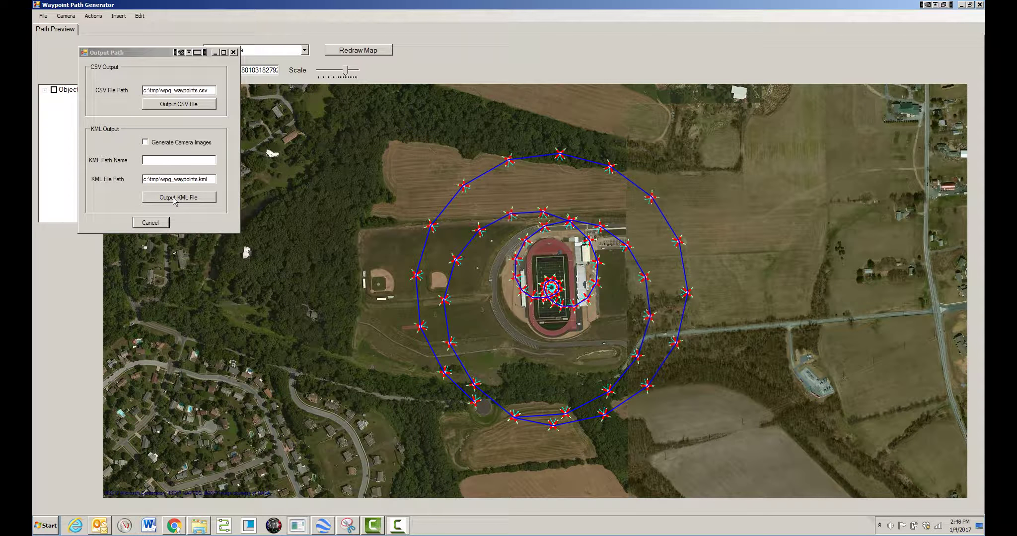
drag(165, 54, 344, 151)
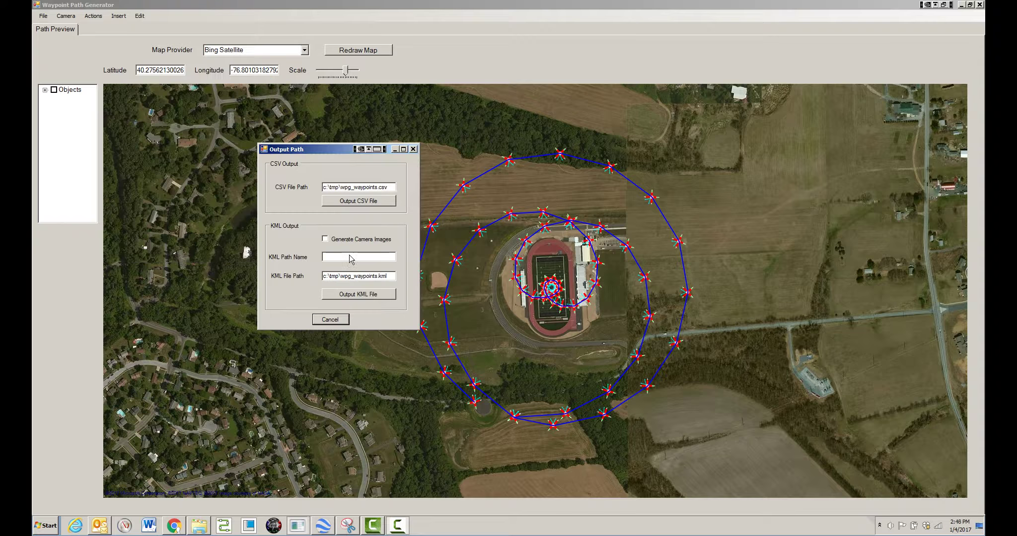
click(358, 295)
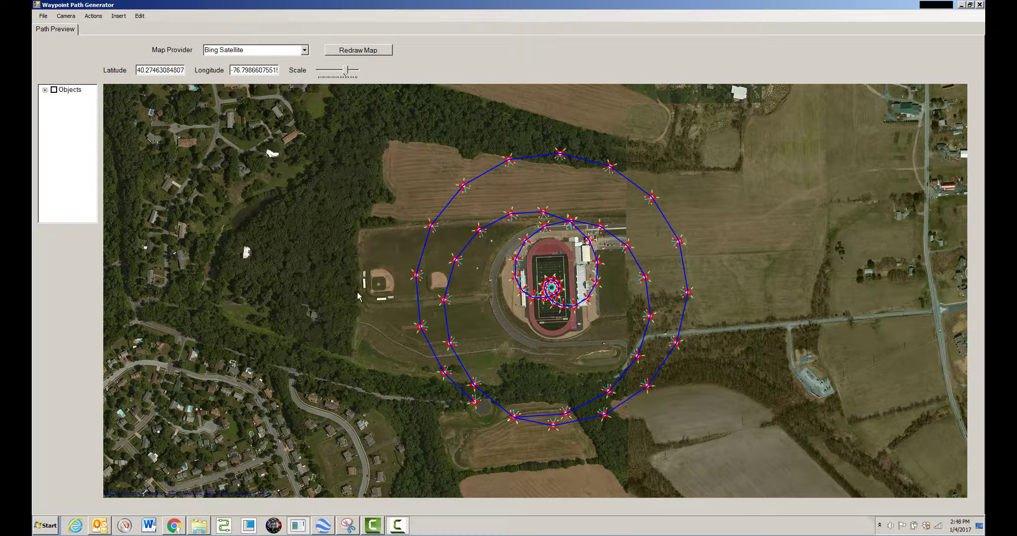
Unselect all waypoints and save the project as XML.
right_click(383, 232)
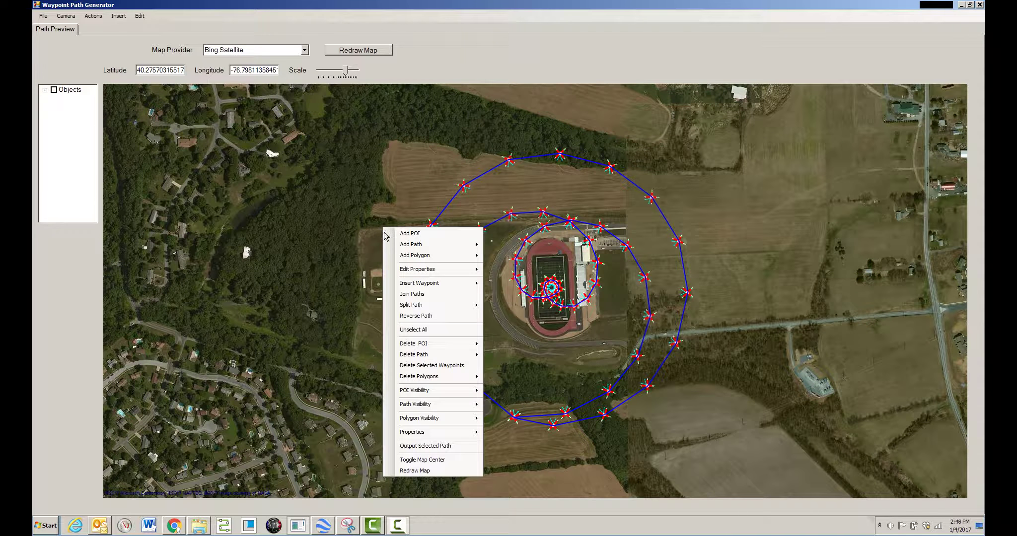
click(410, 333)
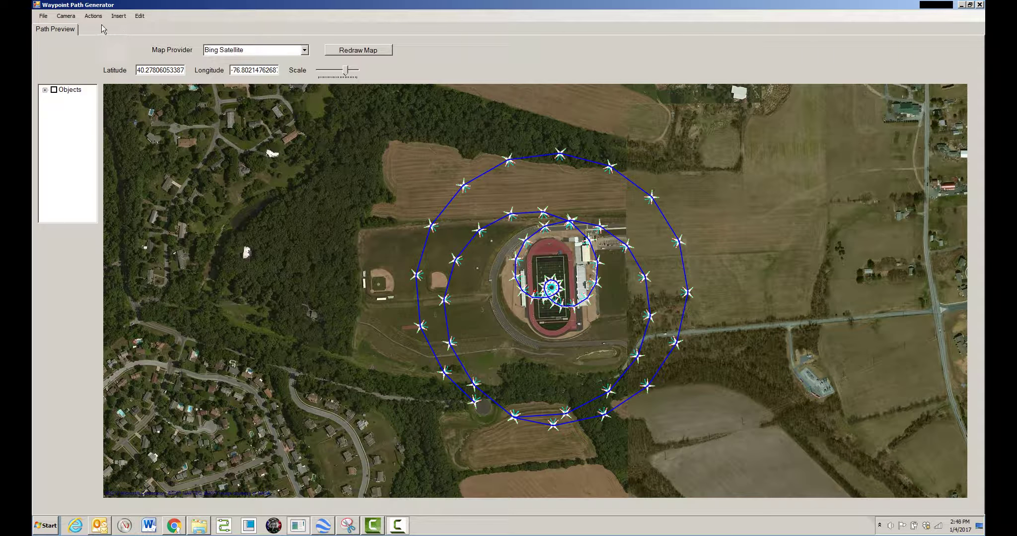
click(44, 17)
mouse_move(54, 38)
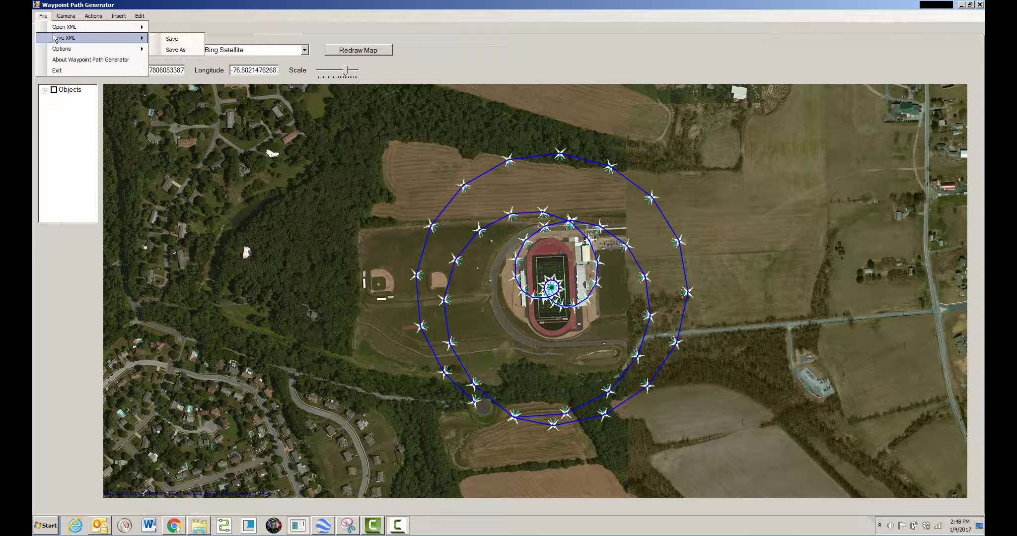
click(171, 39)
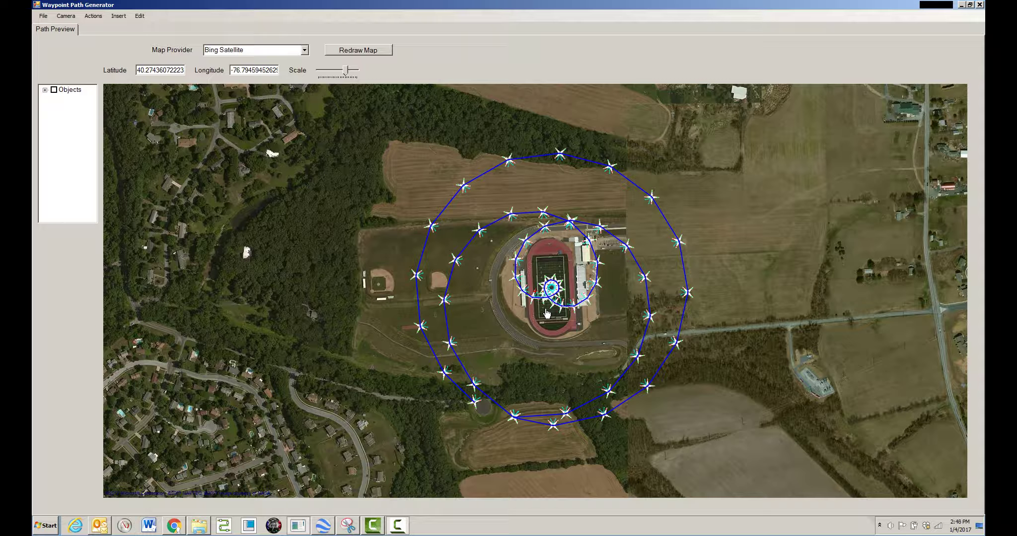
Switch to the Litchi Mission Hub in Chrome and import wpg_waypoints.csv to a new mission.
click(173, 526)
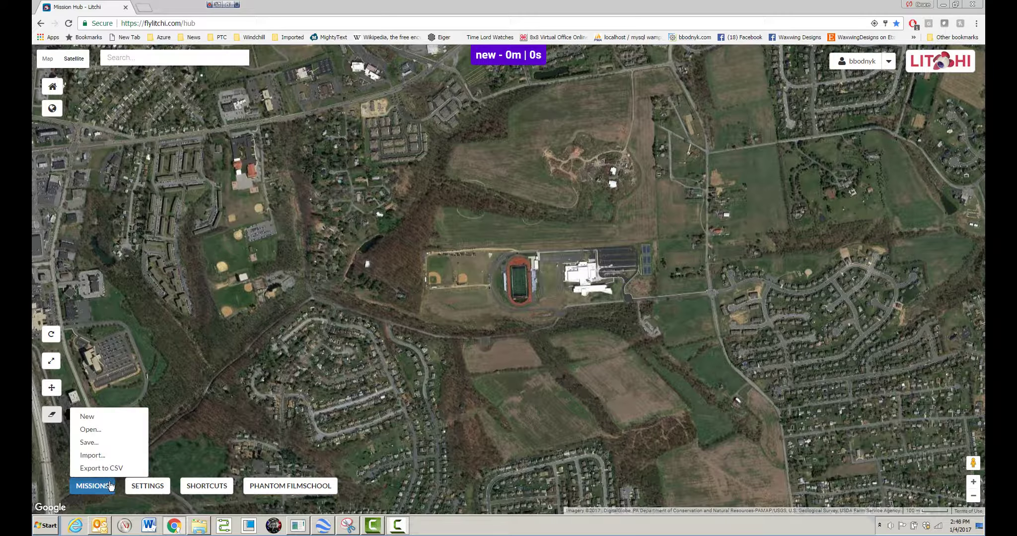
click(94, 486)
click(93, 455)
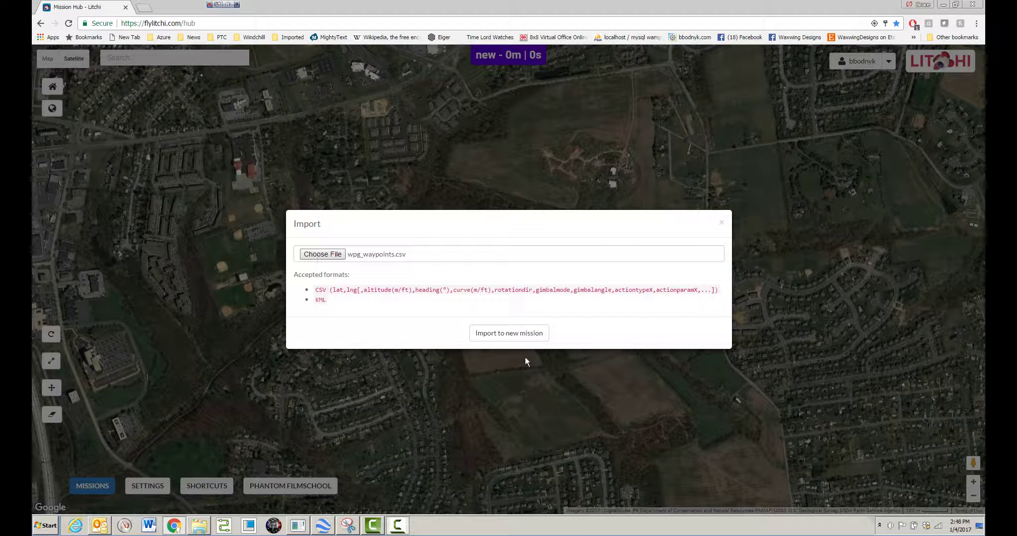
click(519, 340)
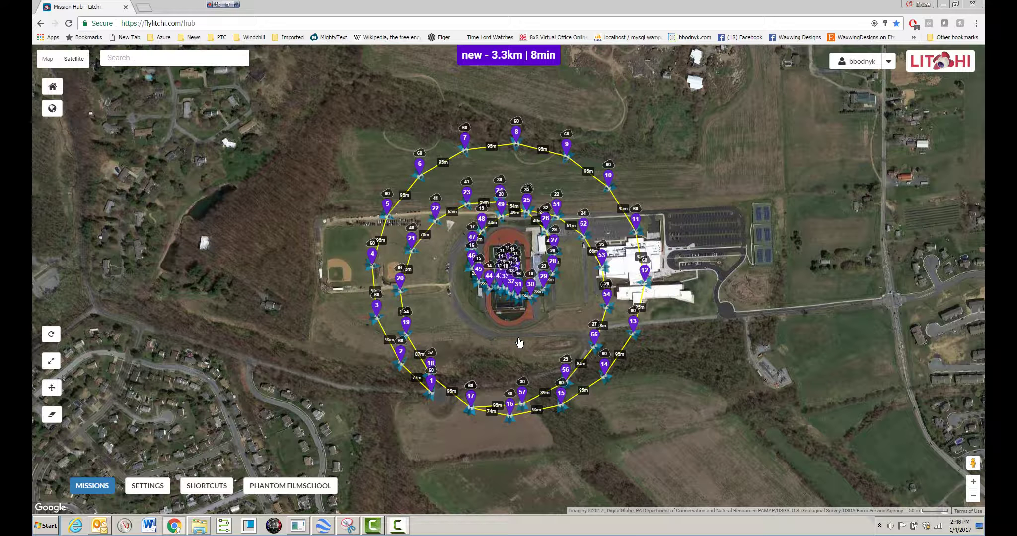
Examine the imported waypoints' settings one by one from waypoint 1 to 11, checking altitude, heading, gimbal pitch and actions.
click(431, 383)
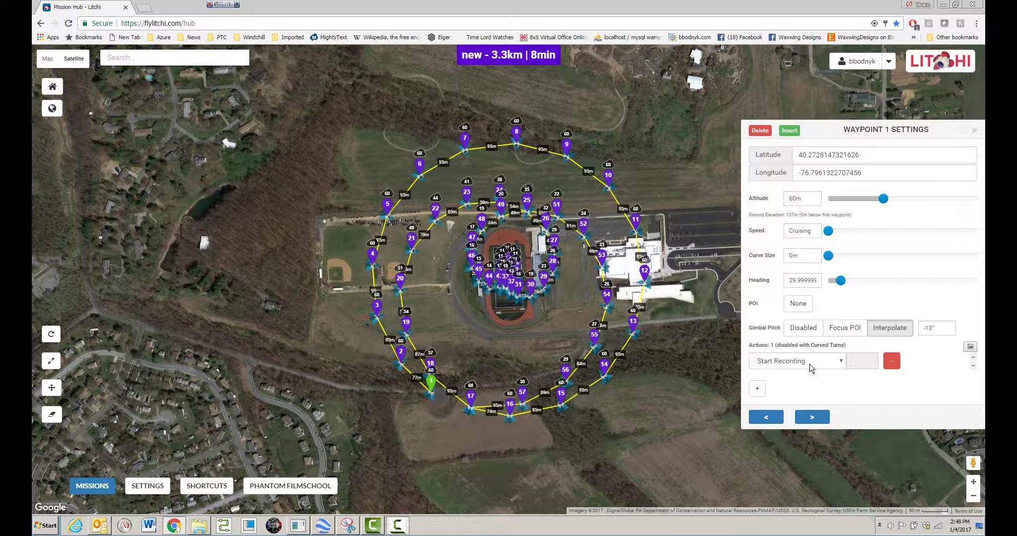
click(813, 419)
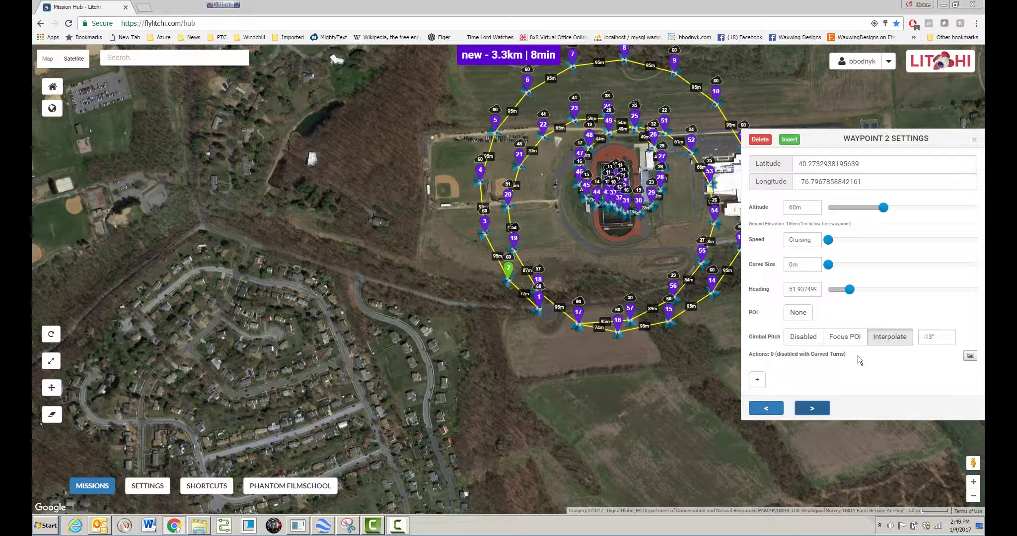
click(892, 340)
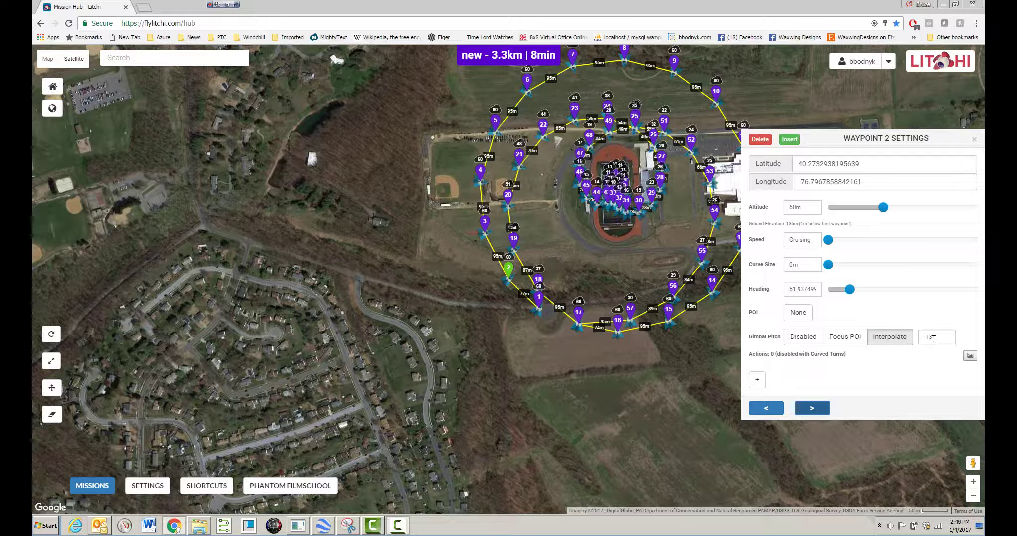
click(813, 408)
click(813, 409)
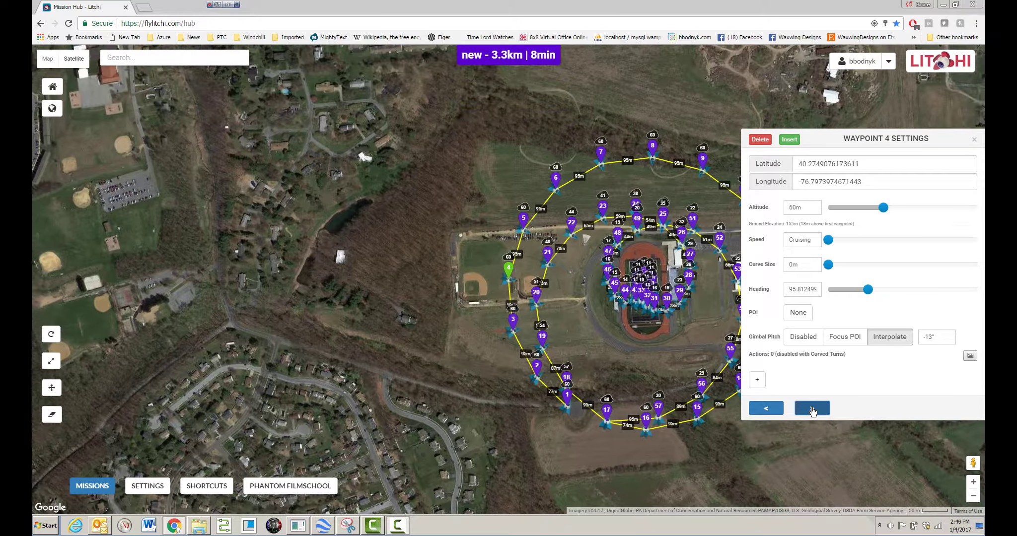
click(813, 408)
click(812, 408)
click(813, 408)
click(813, 408)
click(813, 408)
click(813, 408)
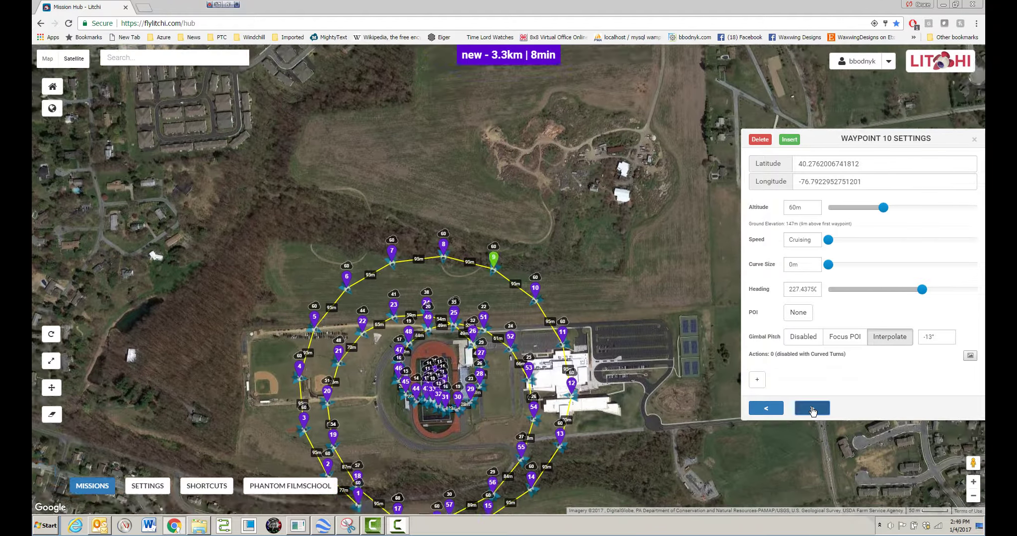
click(813, 408)
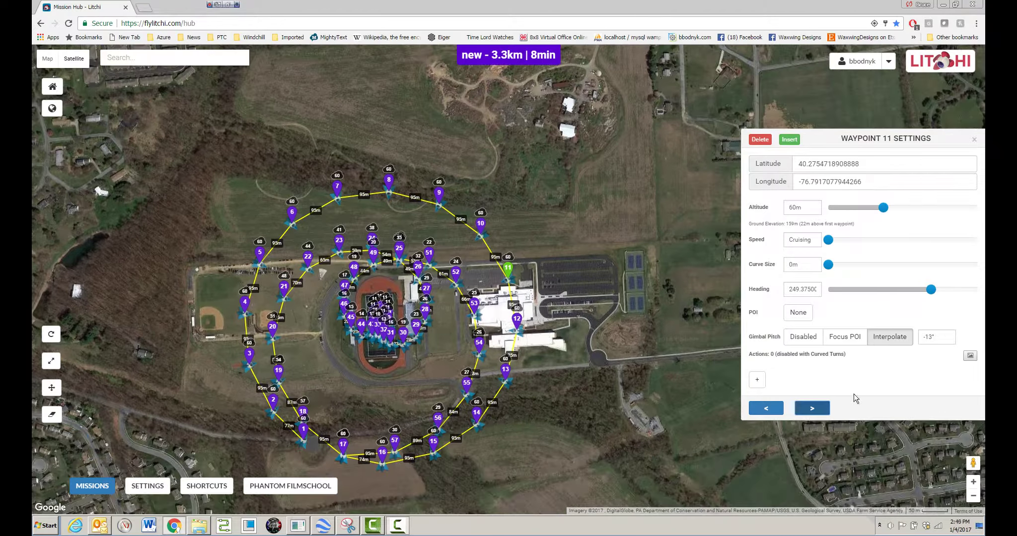
Examine the settings of waypoints 12 to 38 one by one, checking altitude, heading and gimbal pitch, and close the waypoint settings.
click(813, 408)
click(813, 408)
click(814, 408)
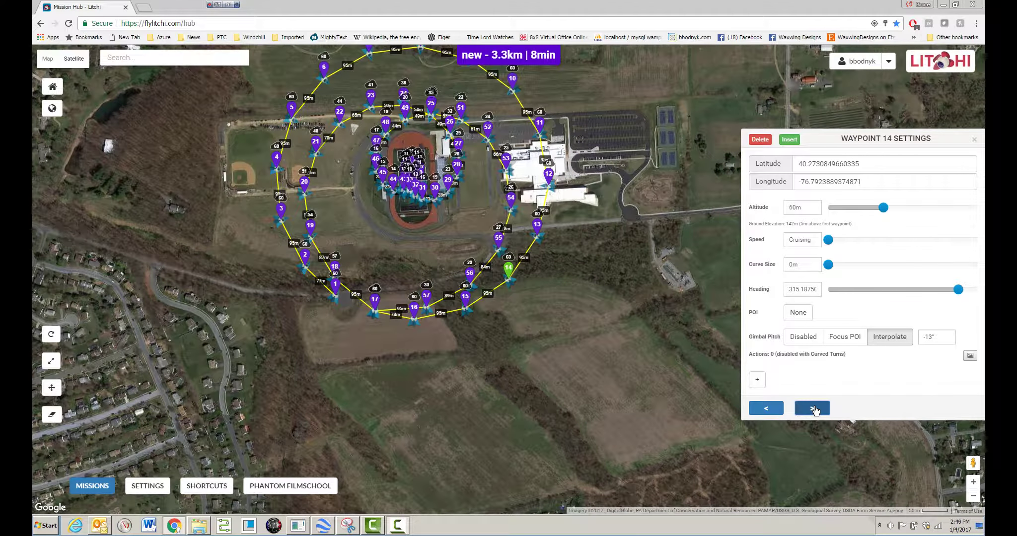
click(814, 409)
click(813, 408)
click(814, 409)
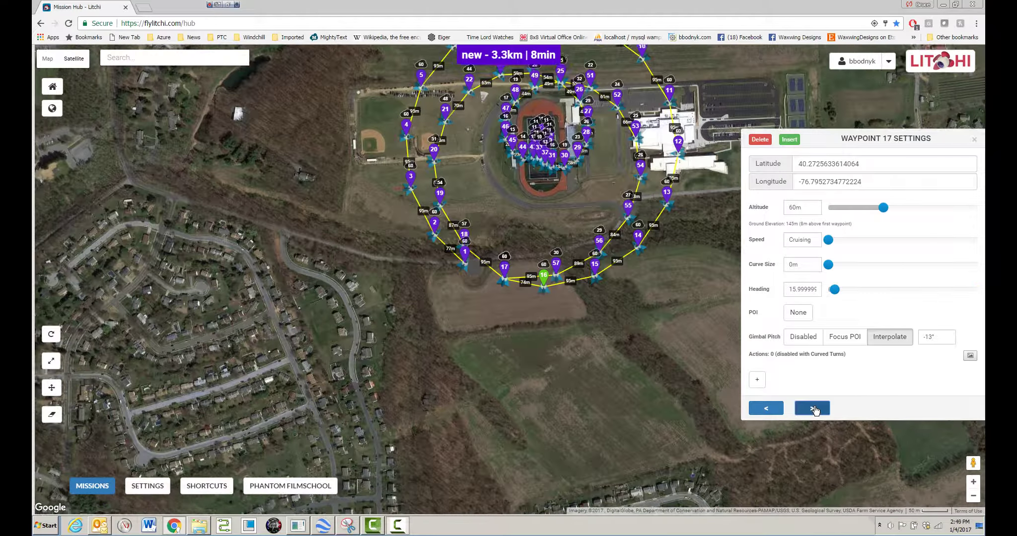
click(813, 408)
click(814, 408)
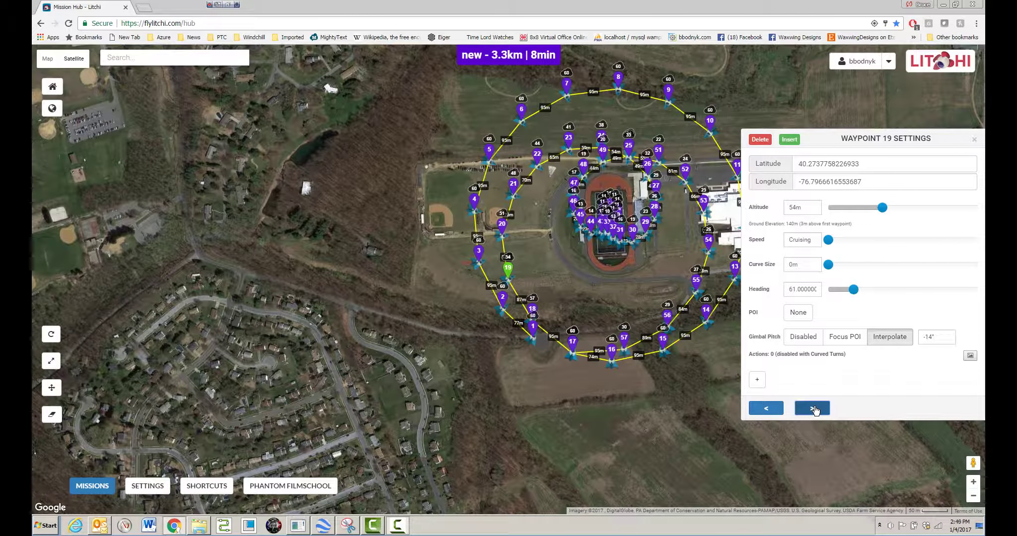
click(813, 409)
click(813, 408)
click(813, 408)
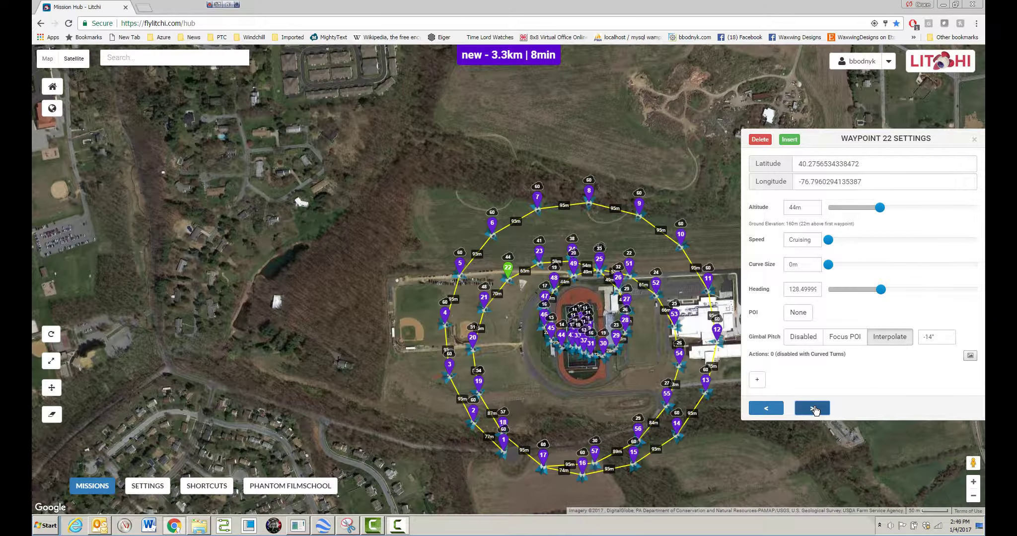
click(814, 409)
click(814, 408)
click(814, 408)
click(813, 408)
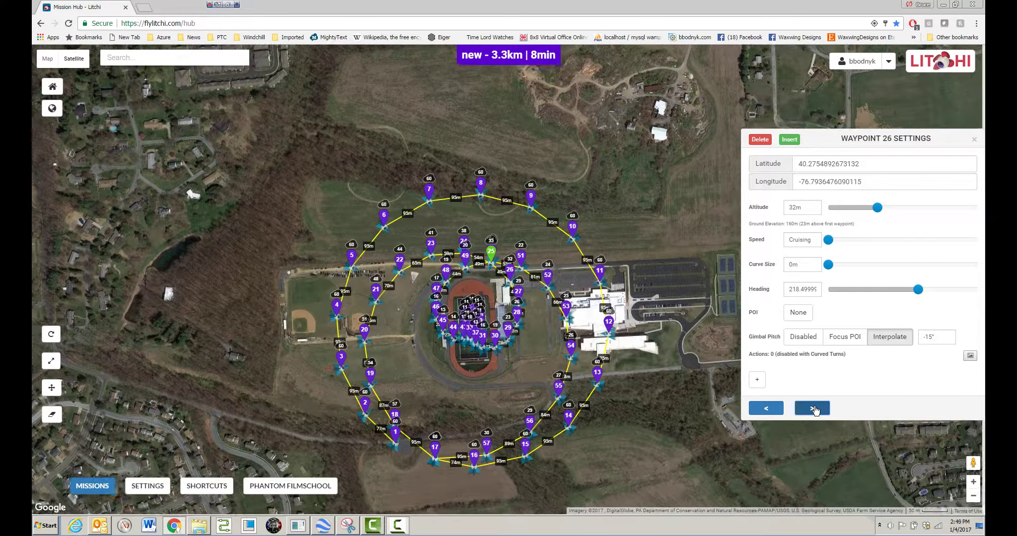
click(814, 409)
click(813, 408)
click(814, 408)
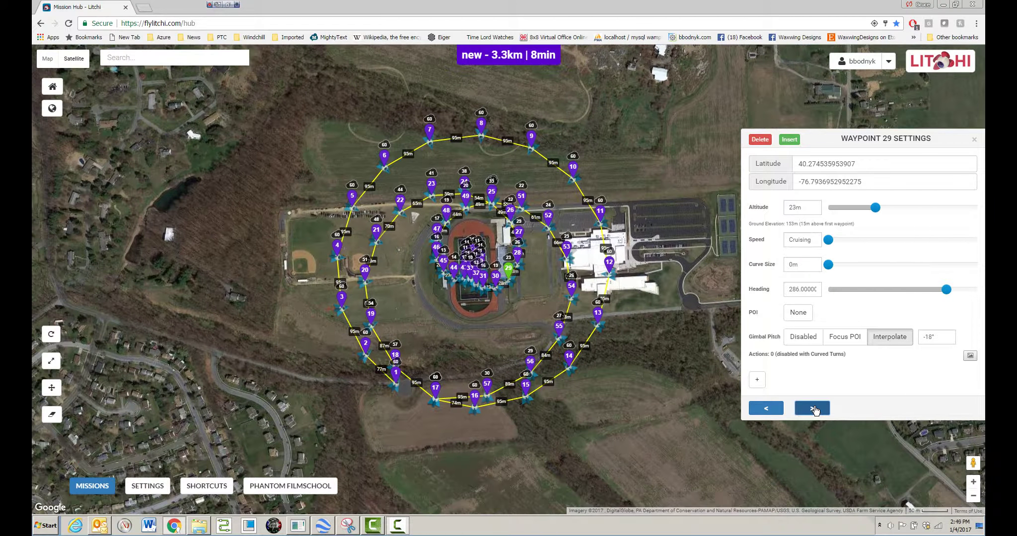
click(813, 408)
click(813, 409)
click(814, 409)
click(814, 409)
click(813, 409)
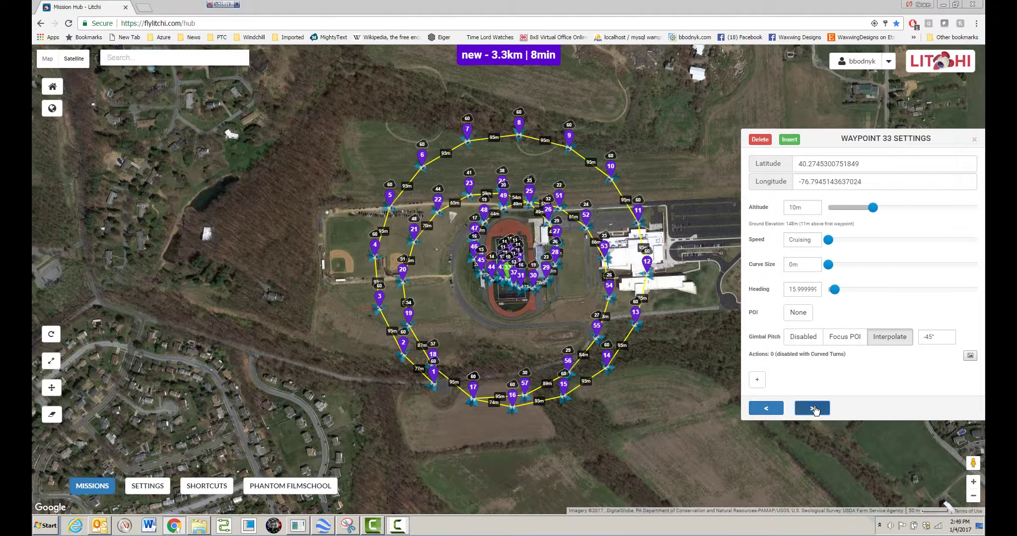
click(813, 409)
click(814, 409)
click(814, 409)
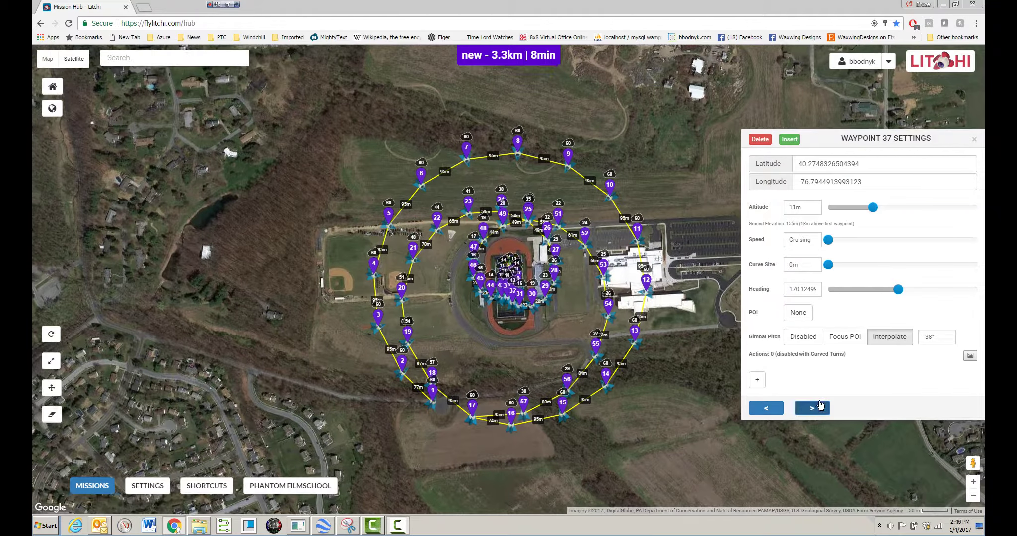
click(813, 408)
click(975, 141)
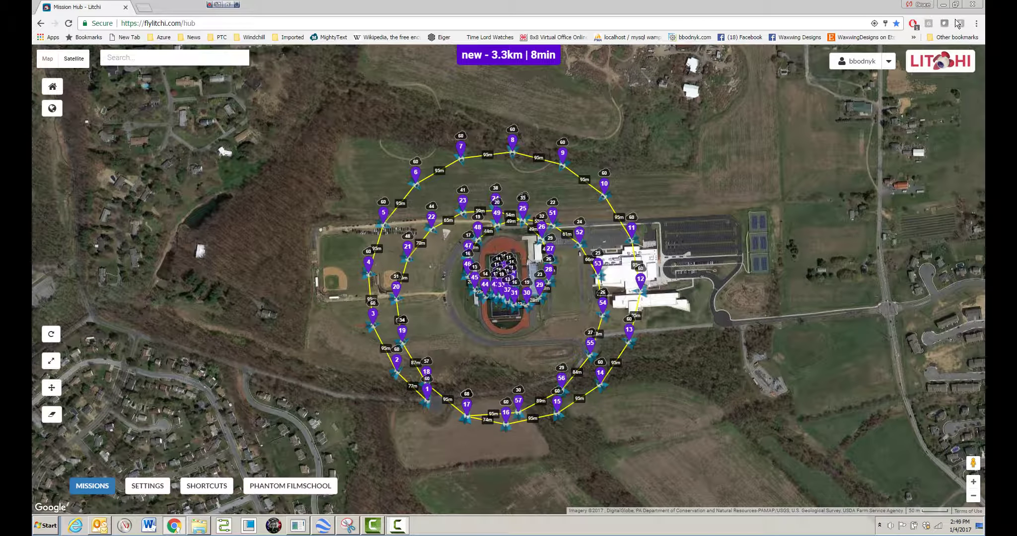
Switch to Google Earth, open wpg_waypoints.kml from the C:\tmp folder to view the flight path in 3D, and return to Waypoint Path Generator.
click(943, 4)
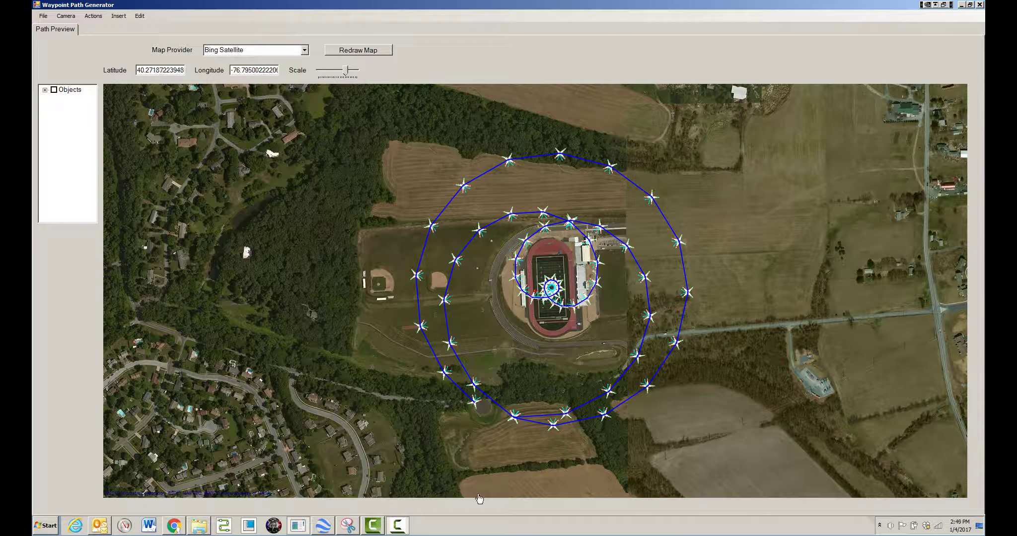
click(321, 527)
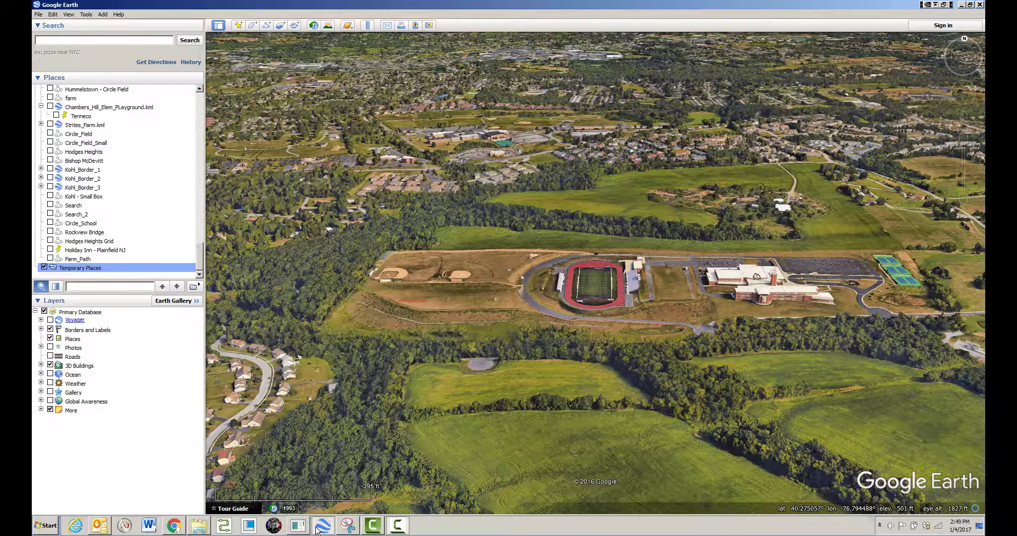
click(38, 15)
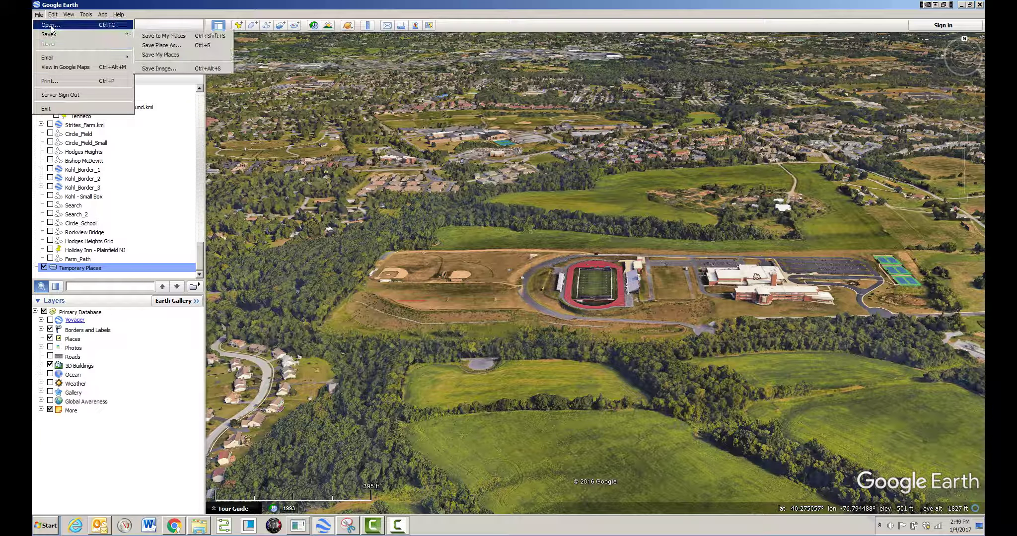
click(93, 24)
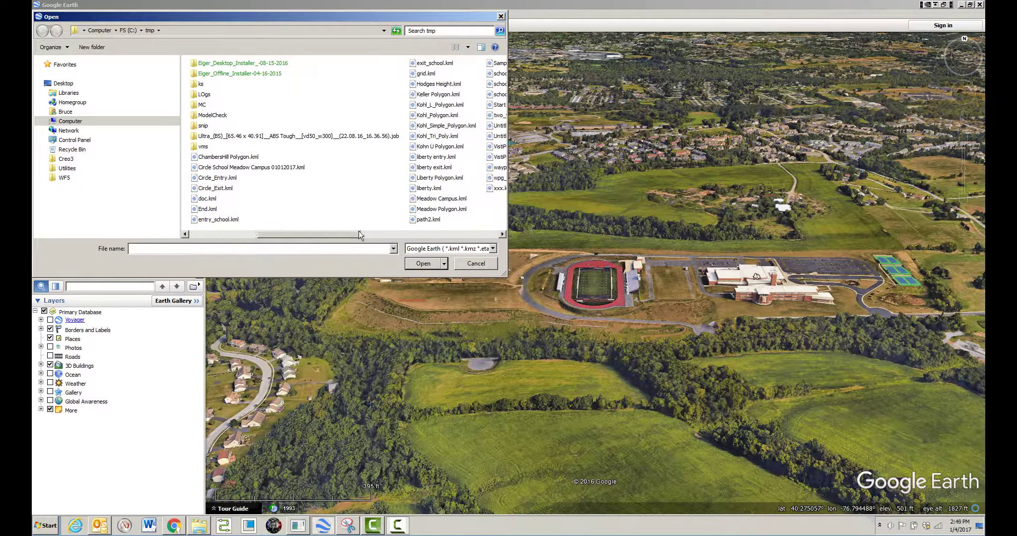
drag(359, 232, 484, 233)
click(226, 180)
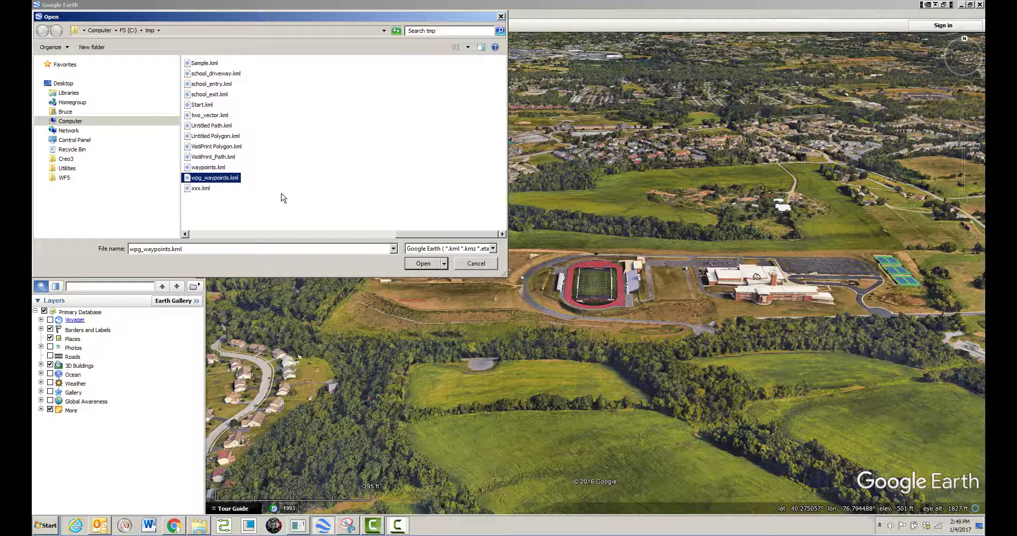
click(436, 267)
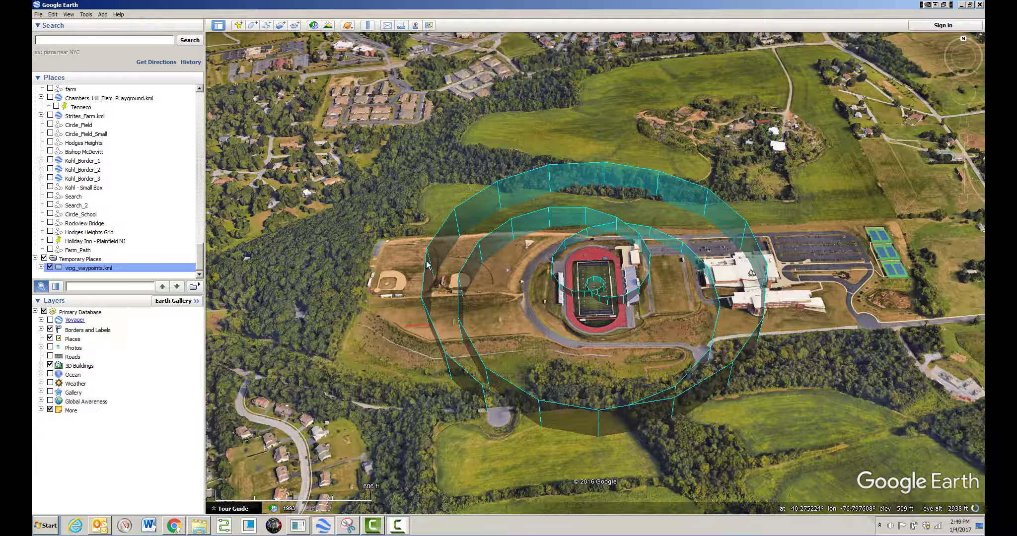
click(962, 5)
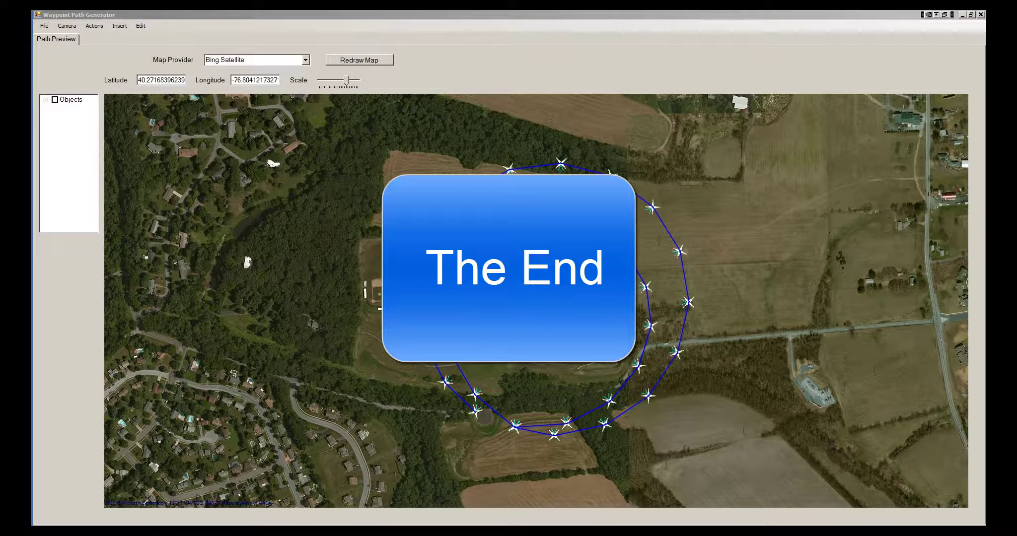